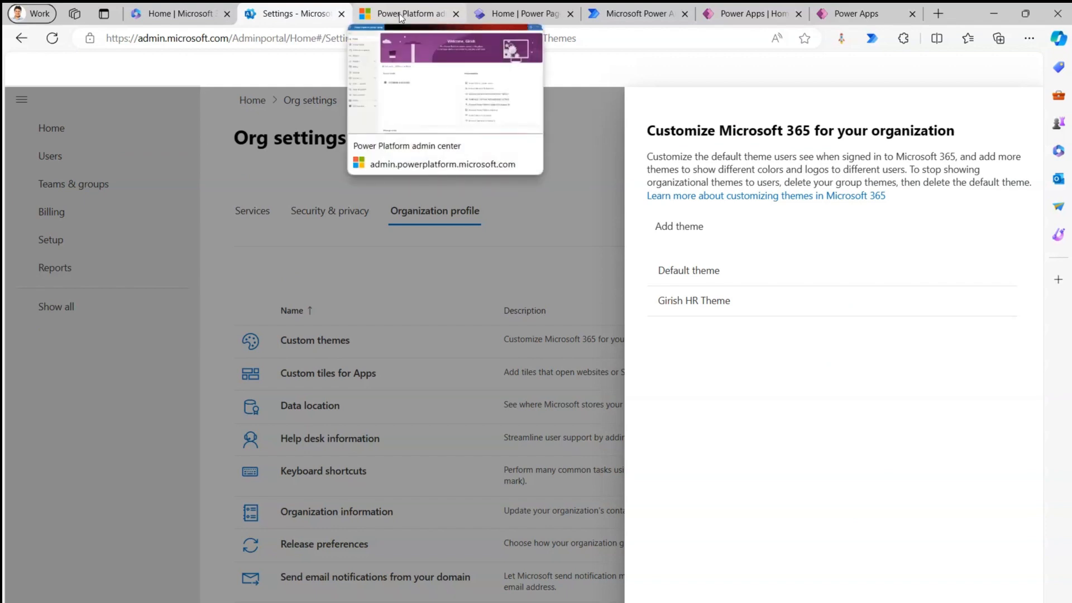
Check the header theme across the Power Platform admin center, Power Pages, Microsoft 365 and Power Apps, reloading pages where needed.
left_click(405, 14)
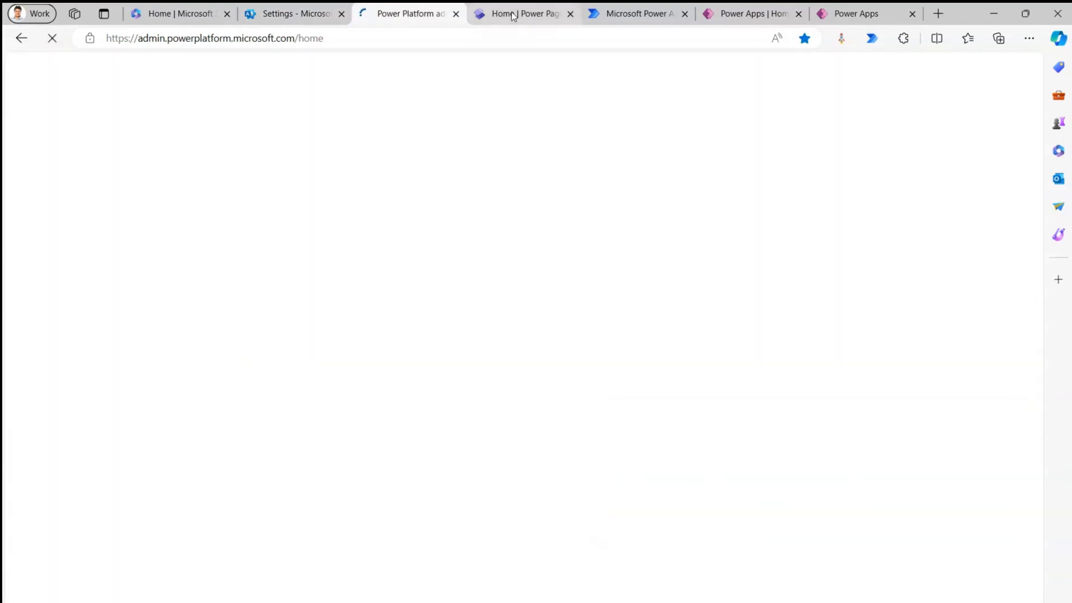
left_click(512, 13)
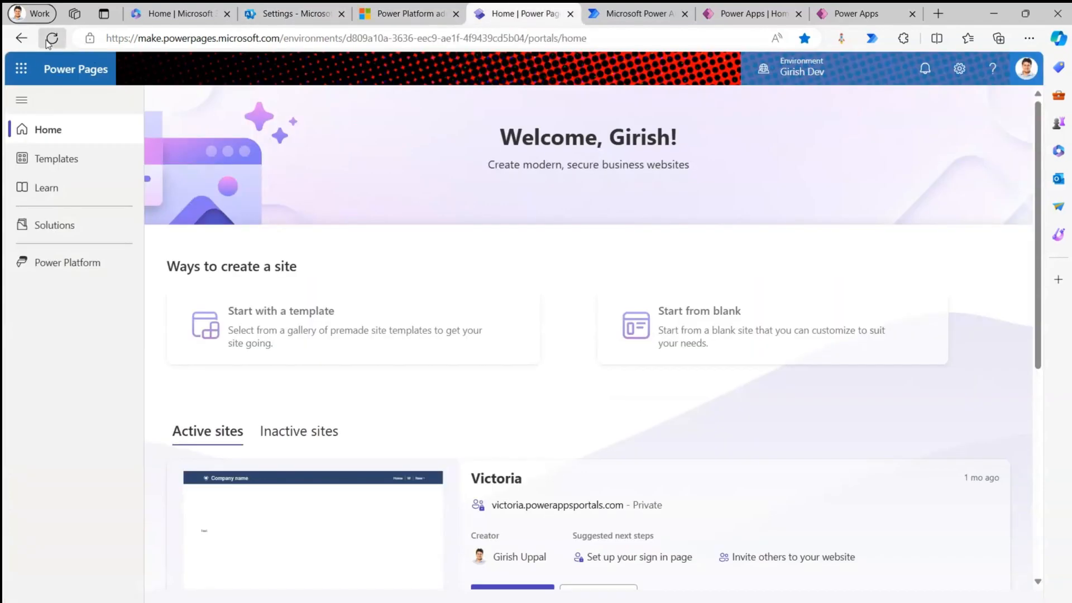
left_click(215, 16)
left_click(264, 11)
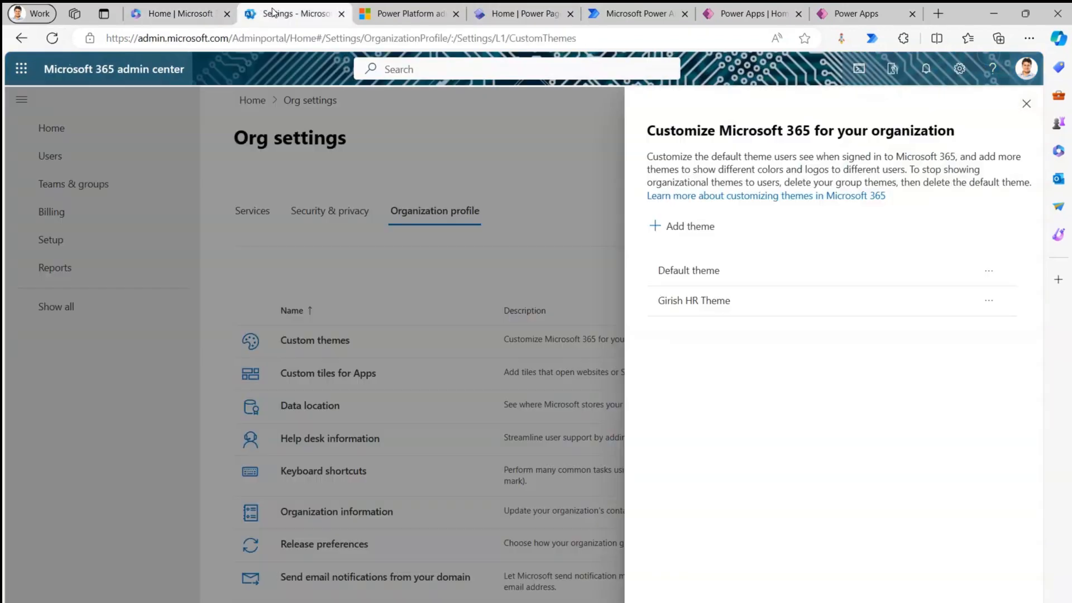
left_click(403, 8)
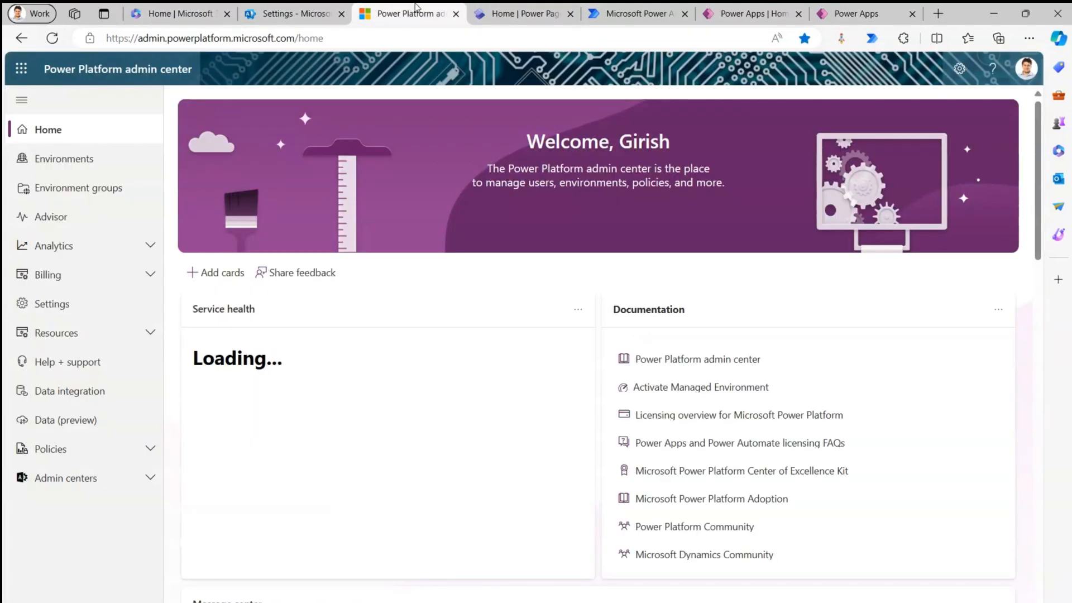
left_click(512, 15)
left_click(743, 13)
left_click(54, 39)
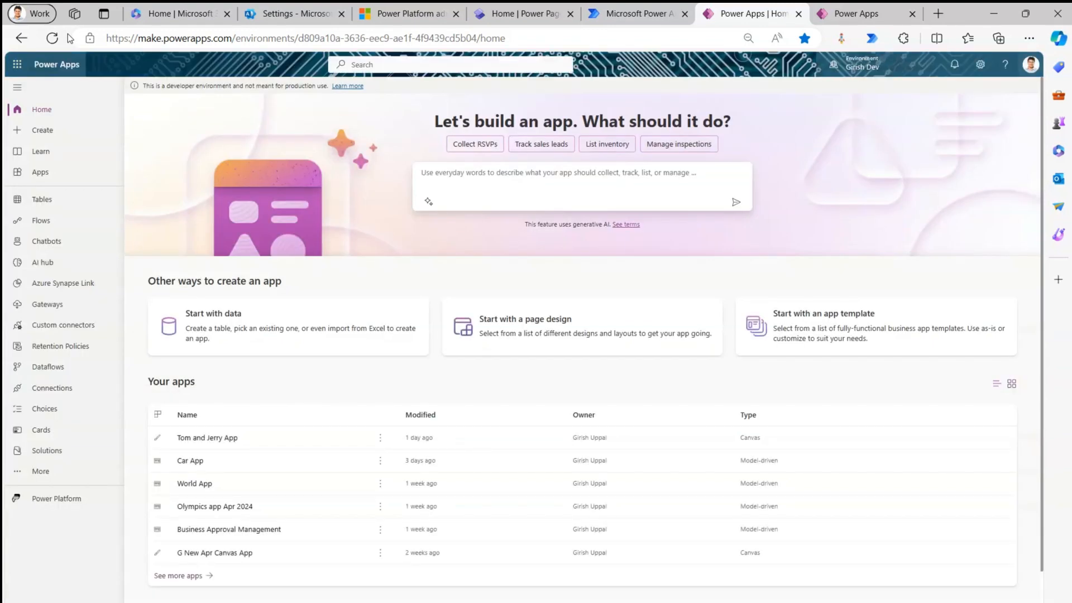
Compare the themes offered in Power Apps settings with those in Microsoft 365, and view the headers of Power Pages and Power Automate.
left_click(981, 65)
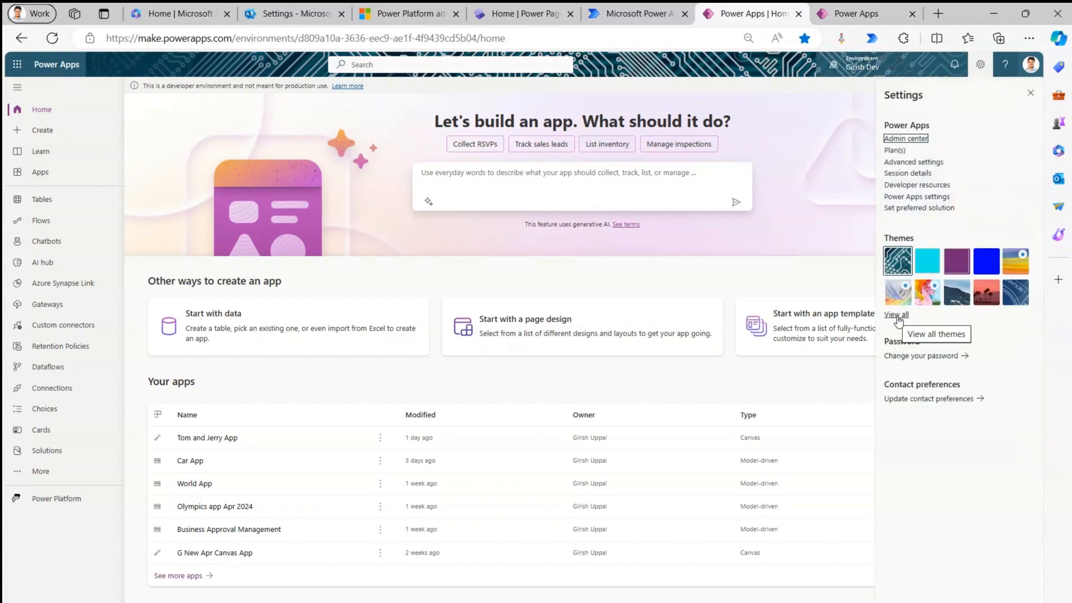
left_click(284, 12)
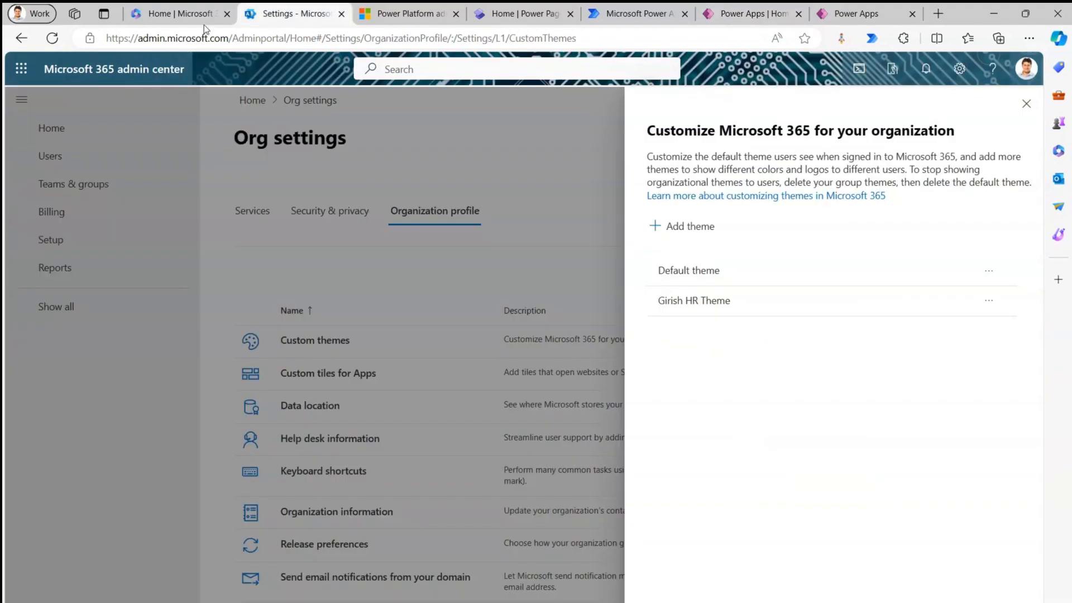
left_click(185, 11)
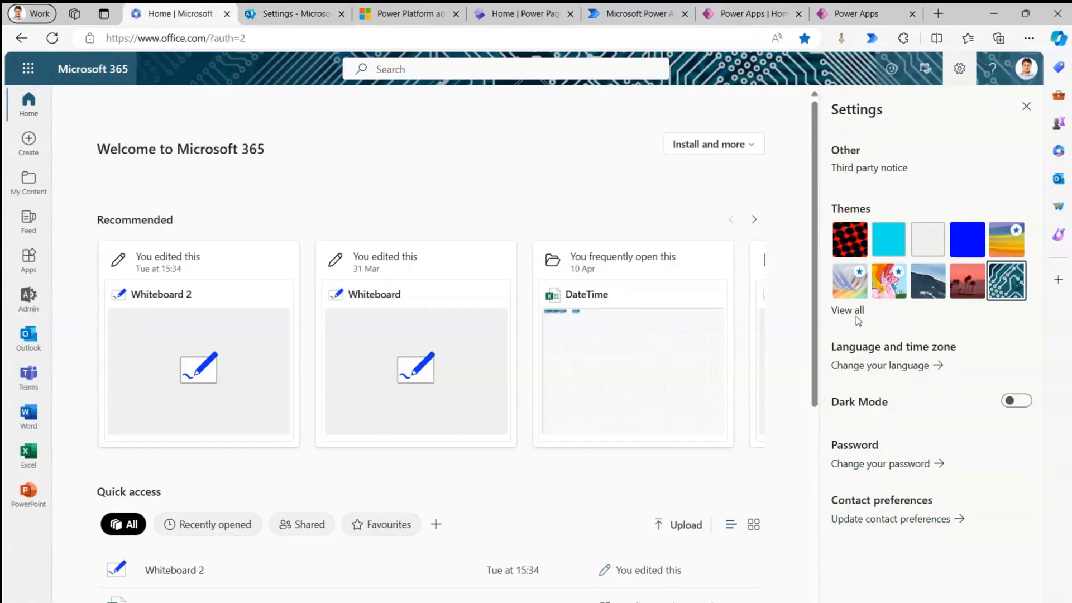
left_click(519, 12)
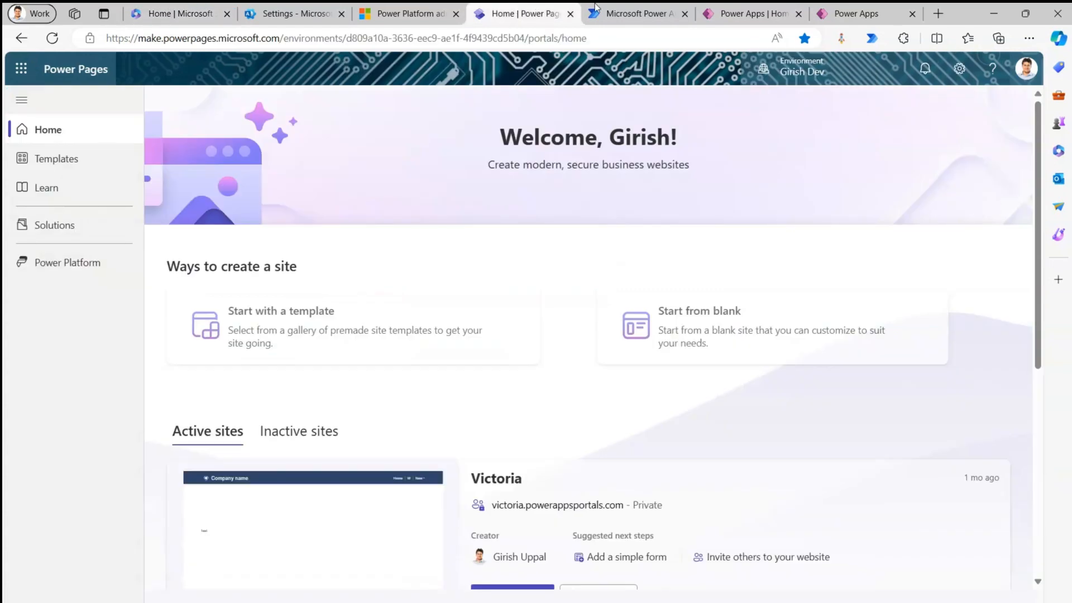
left_click(618, 12)
left_click(755, 15)
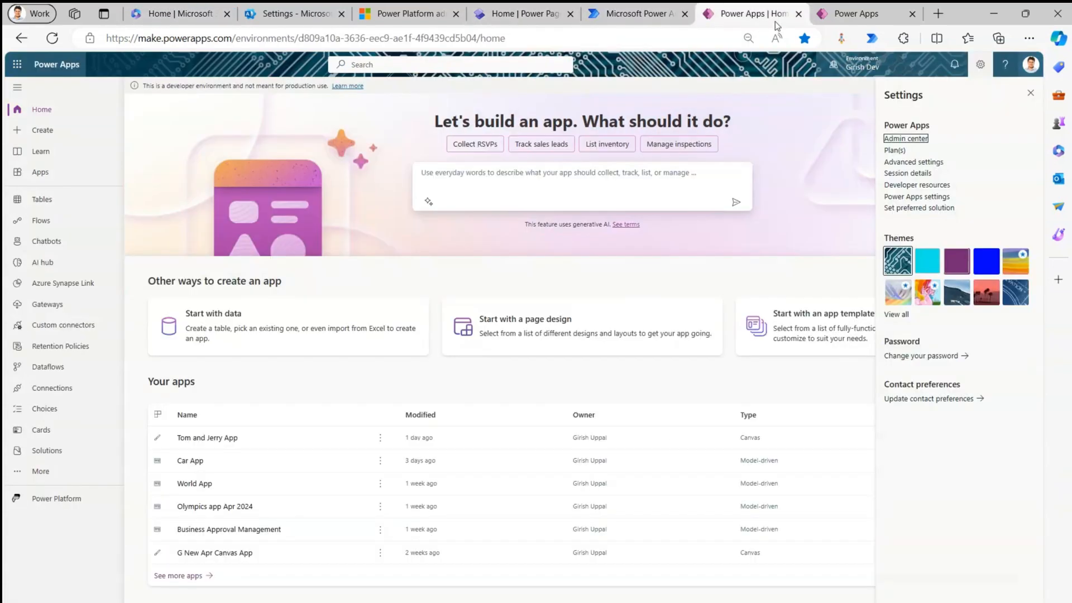
Switch to the Dumbo canvas app in the editor and look over its list of modern themes.
left_click(858, 18)
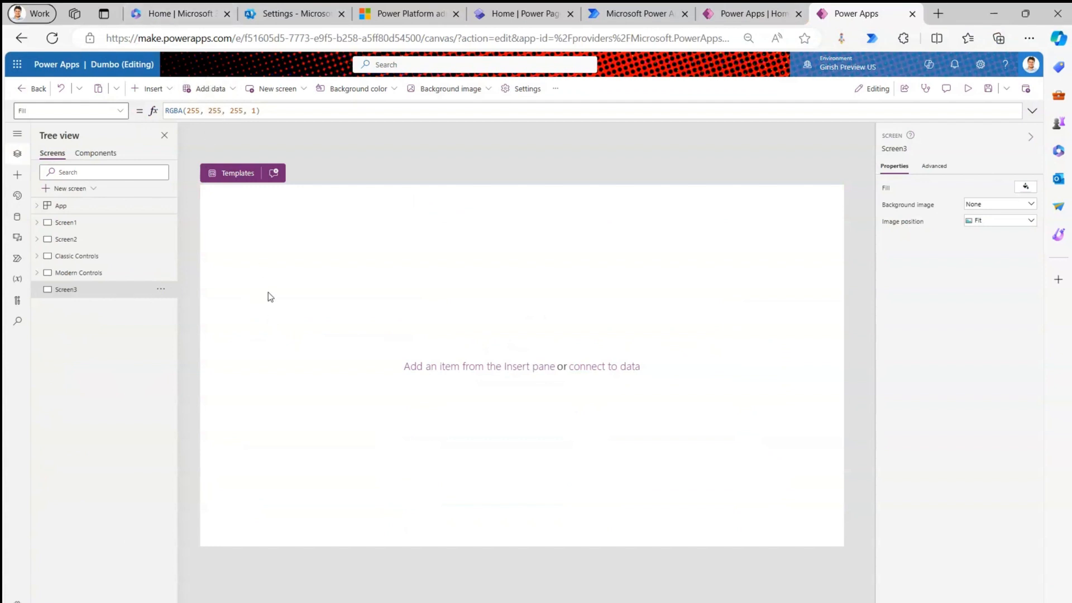
left_click(17, 197)
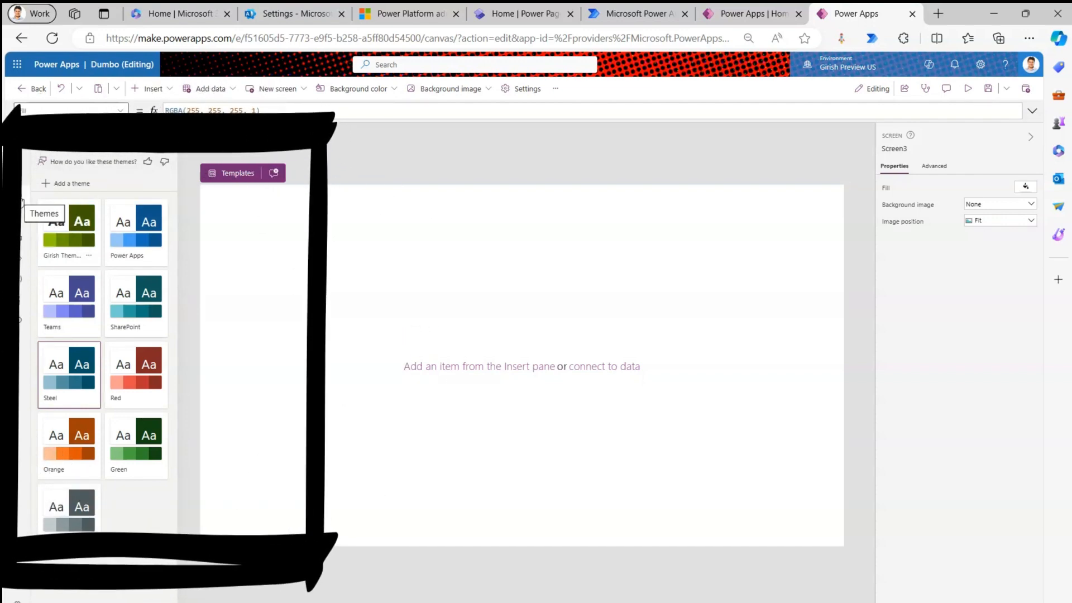
left_click(19, 199)
left_click(19, 198)
left_click(18, 198)
left_click(19, 199)
left_click(19, 199)
left_click(19, 199)
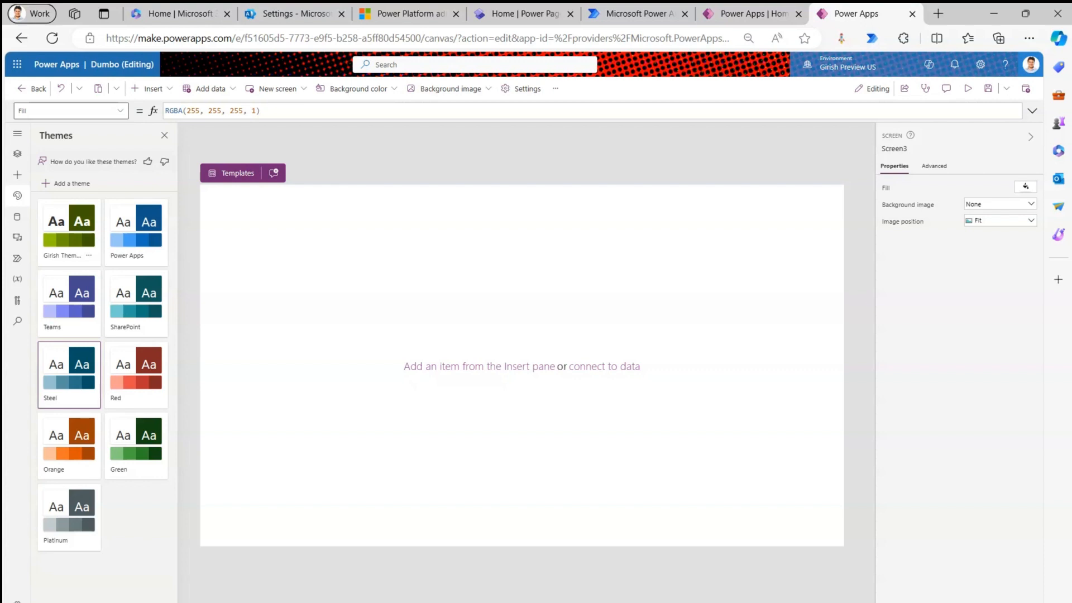
left_click(17, 195)
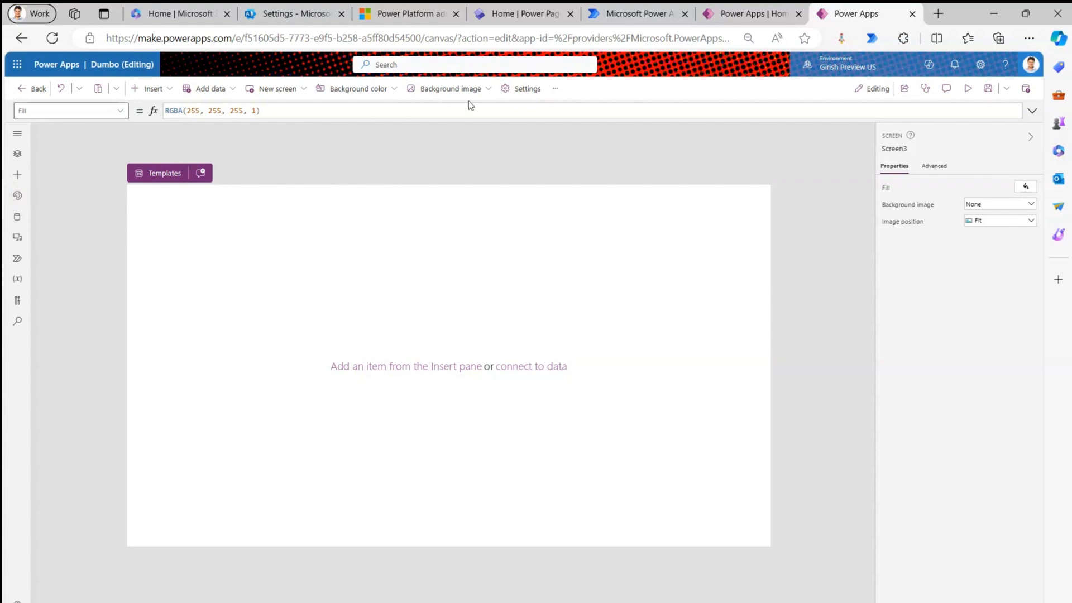
Review the authoring version and the selectable versions in the app's Support settings, leaving the version dialog without applying one.
left_click(511, 94)
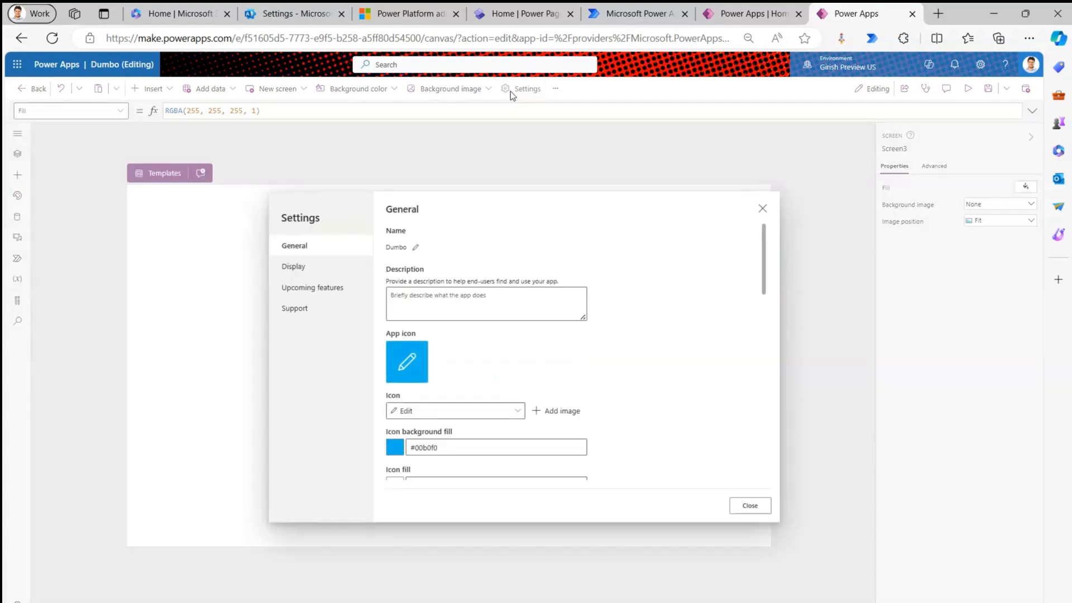
left_click(333, 315)
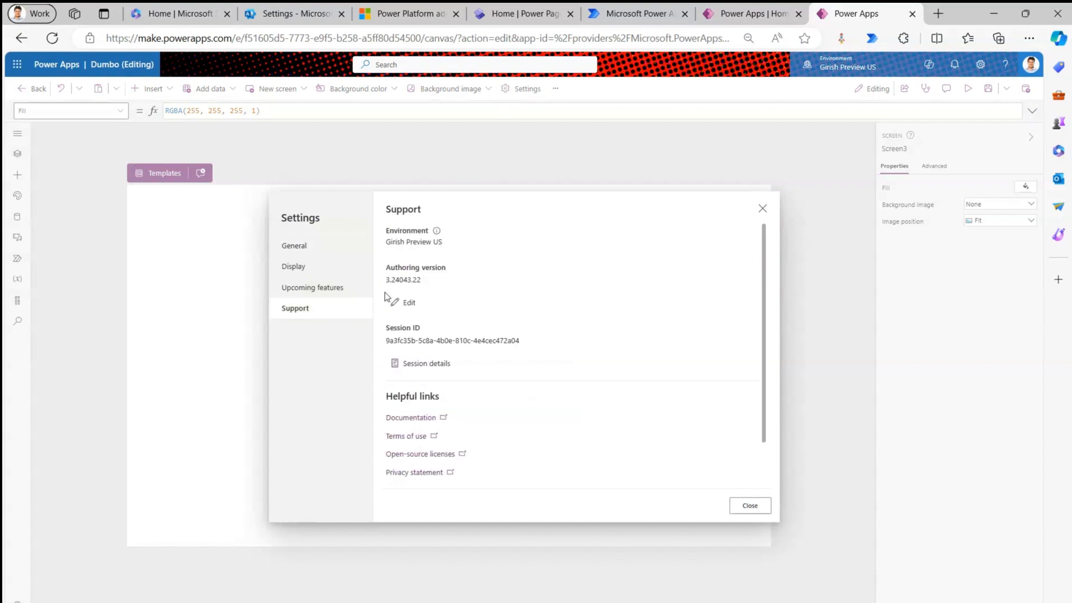
left_click_drag(390, 279, 431, 278)
left_click(410, 302)
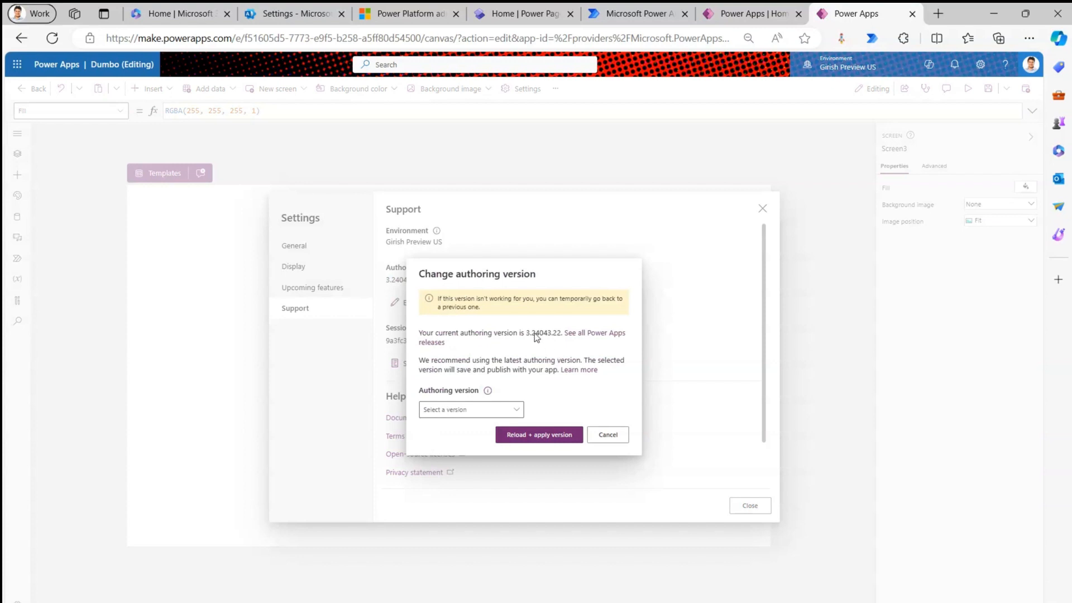
left_click(515, 411)
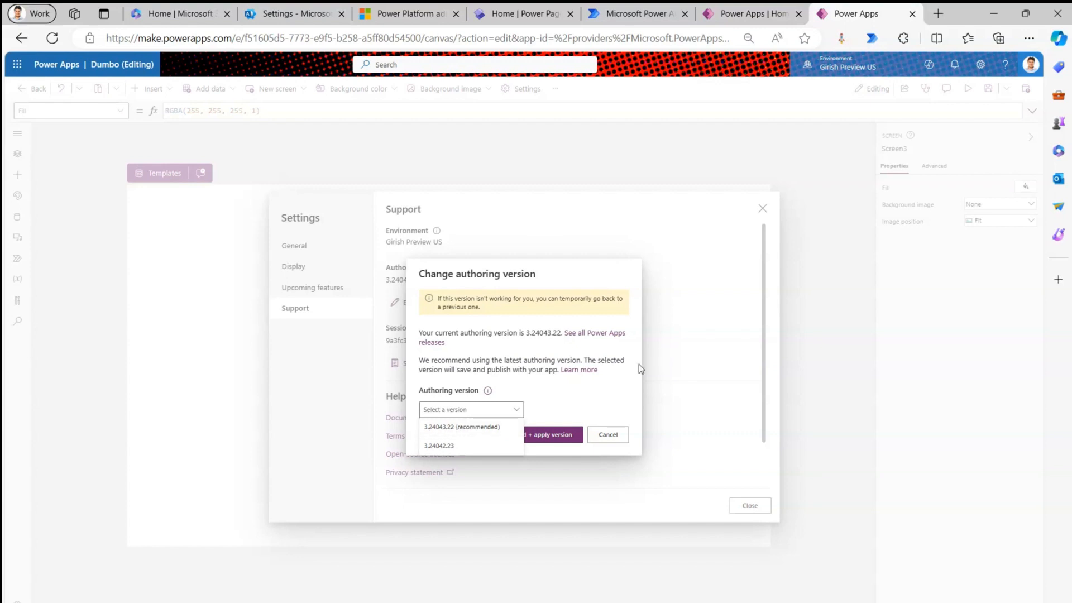
left_click(540, 438)
left_click(608, 435)
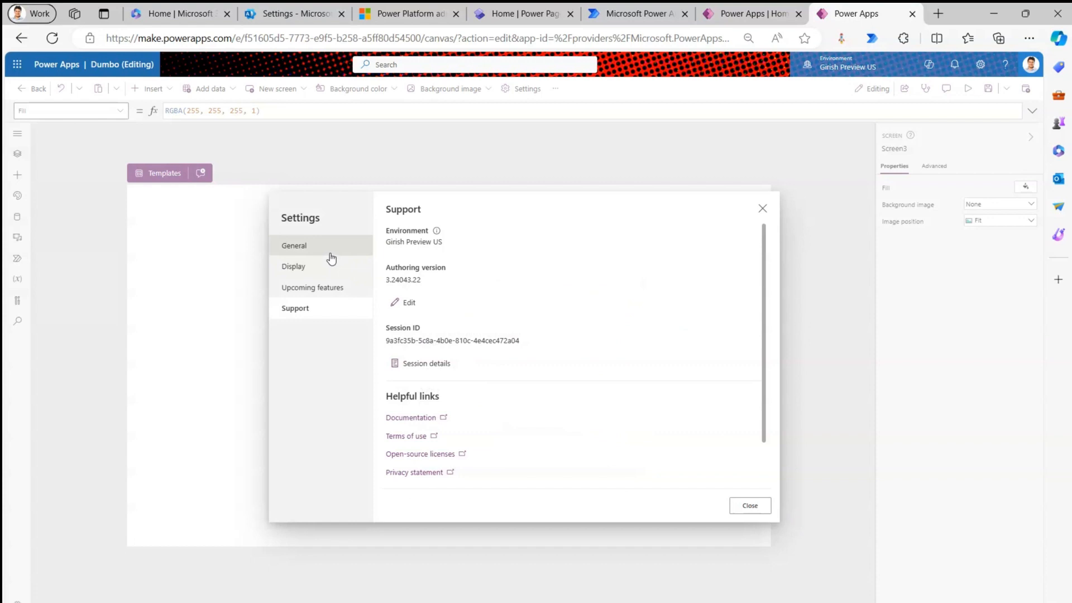
Turn on Keep classic themes among the app's retired upcoming features and close the settings.
left_click(312, 248)
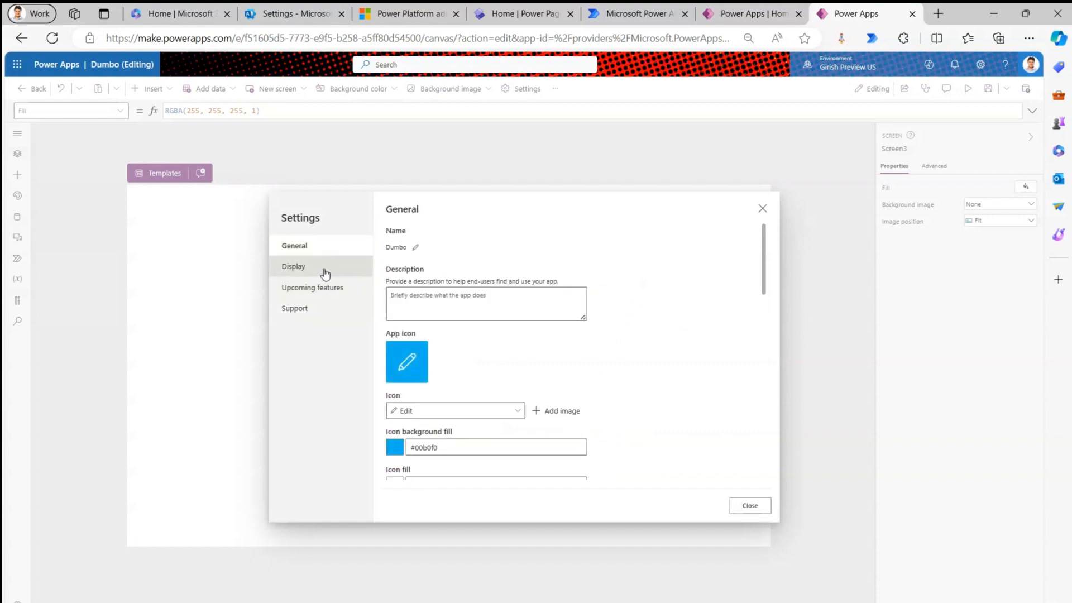
left_click(317, 290)
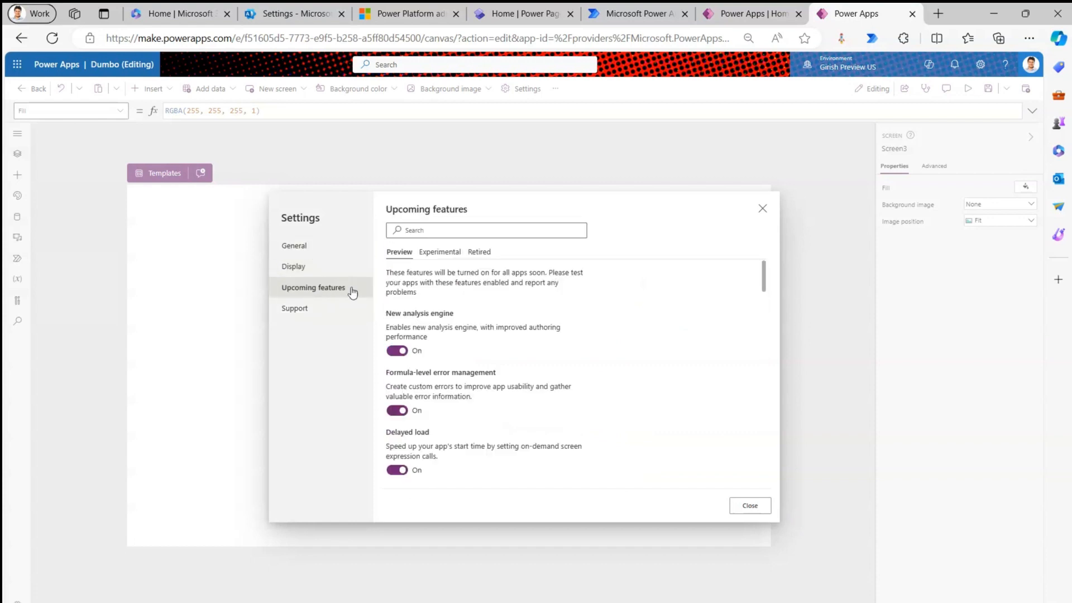
left_click(477, 256)
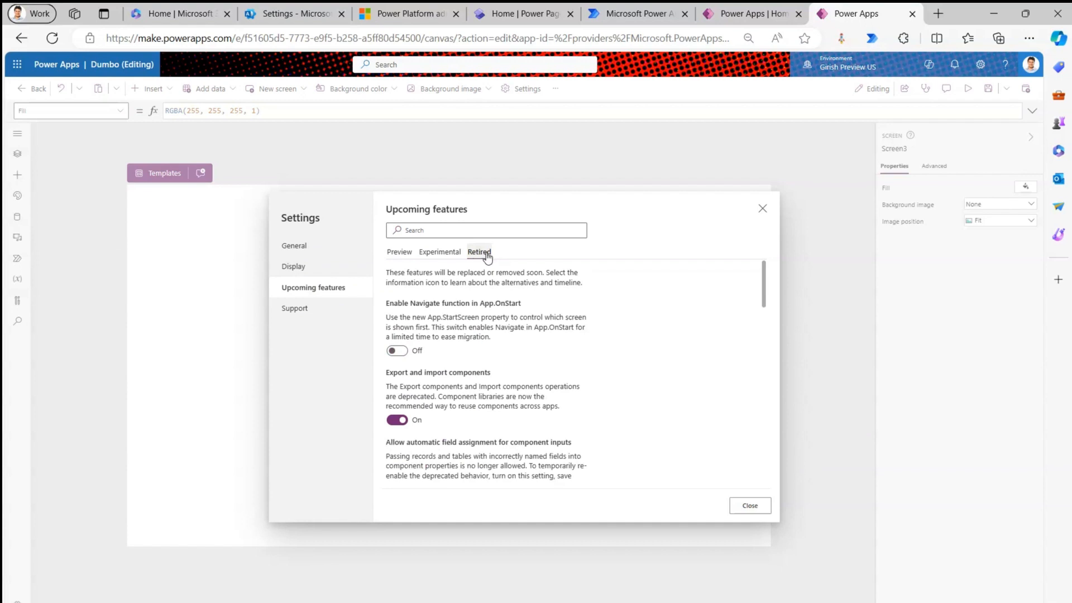
left_click_drag(762, 278, 794, 424)
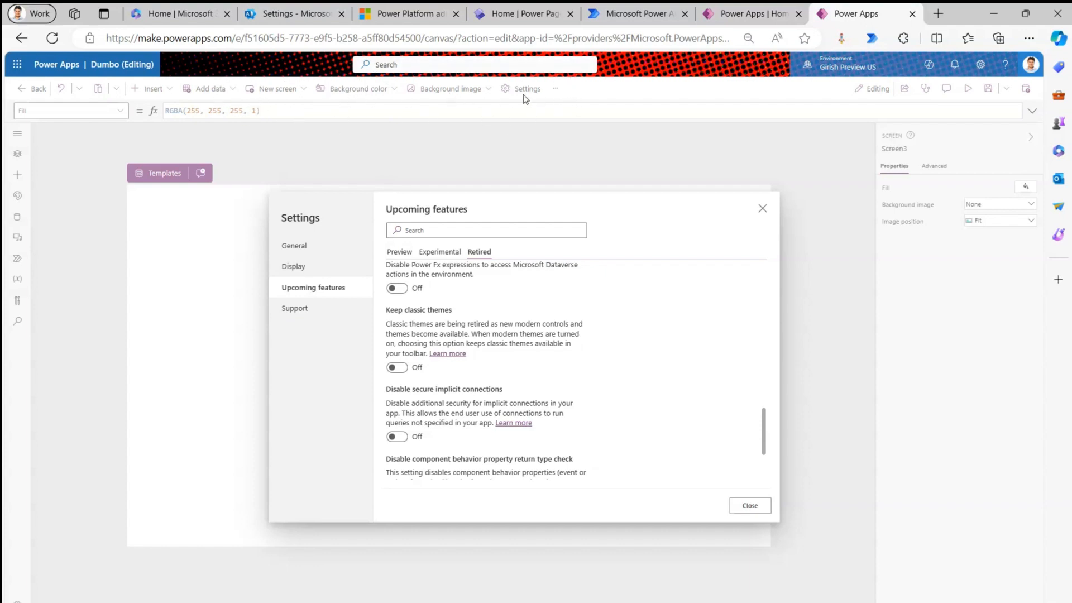
left_click(397, 367)
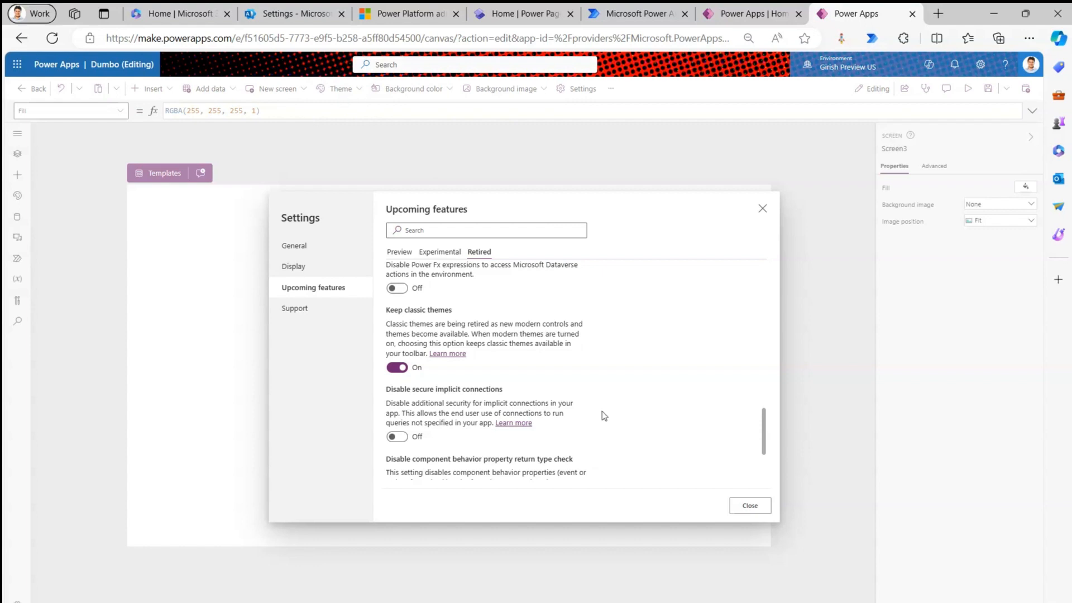
left_click(748, 505)
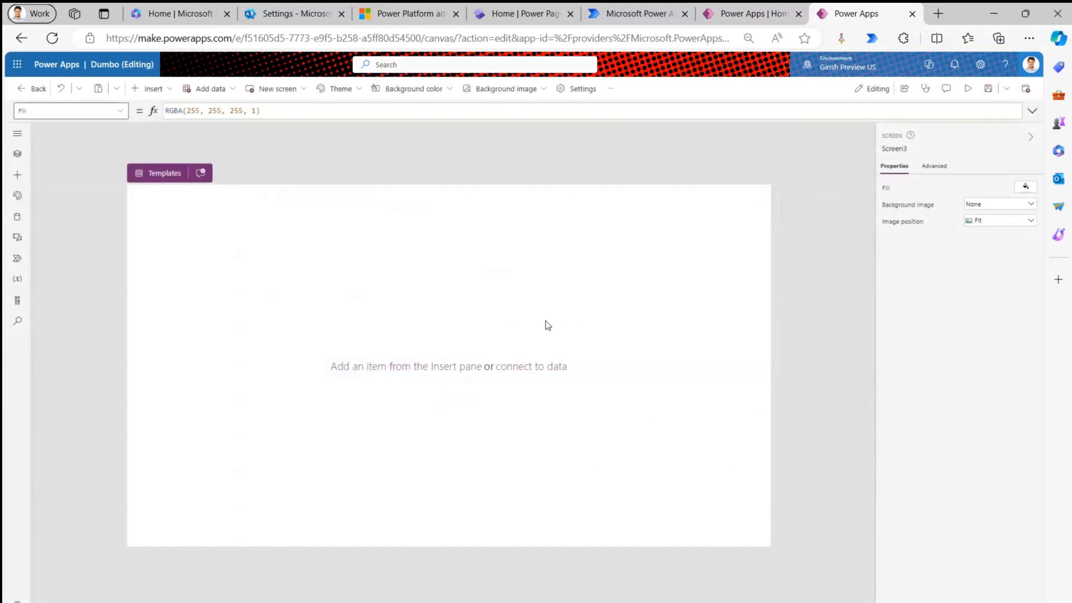
Insert a rectangle on Screen3 as a vertical divider near the middle, about 13 wide and 748 high.
left_click(18, 133)
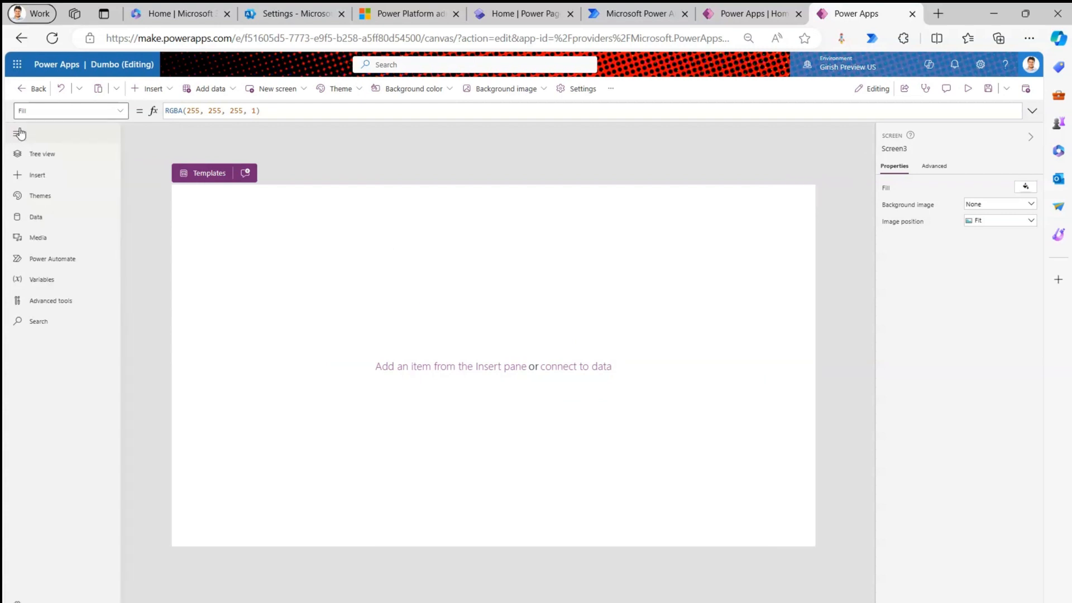
left_click(41, 175)
type("recta")
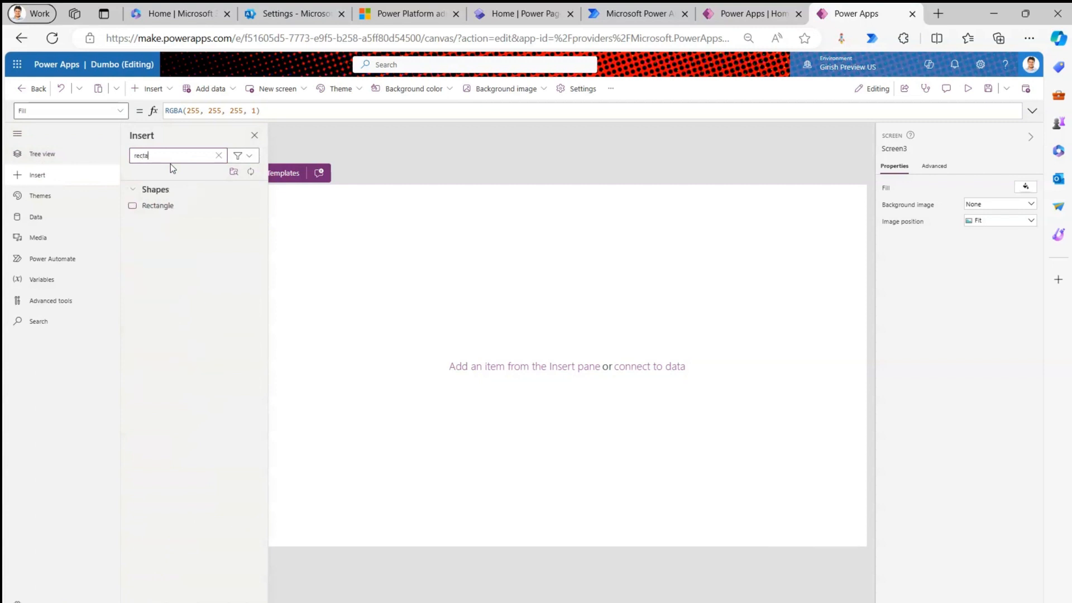
left_click(186, 205)
left_click_drag(317, 238, 588, 539)
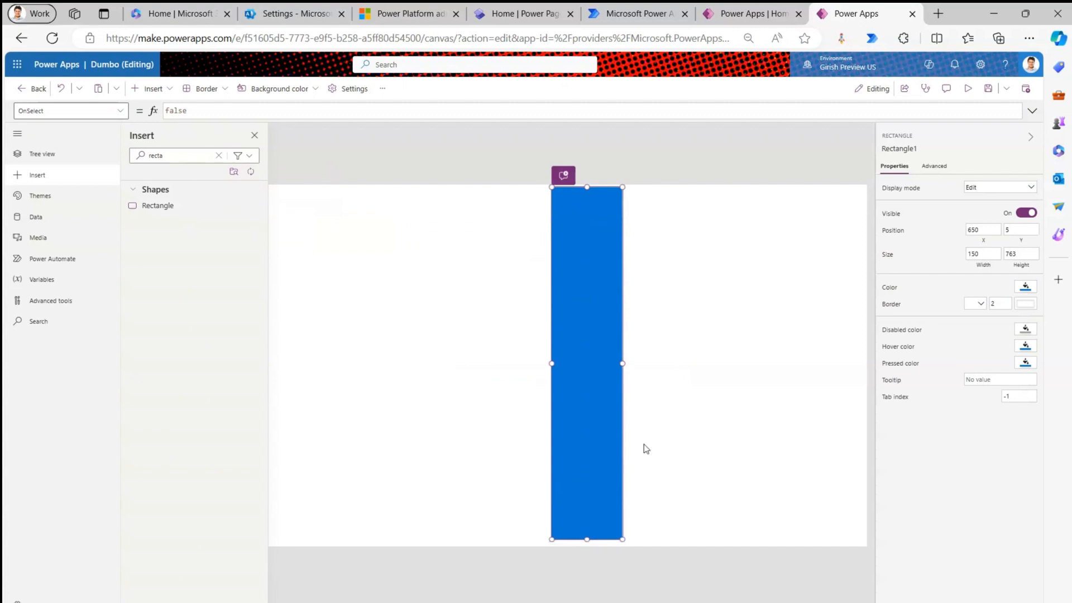
left_click_drag(625, 363, 586, 350)
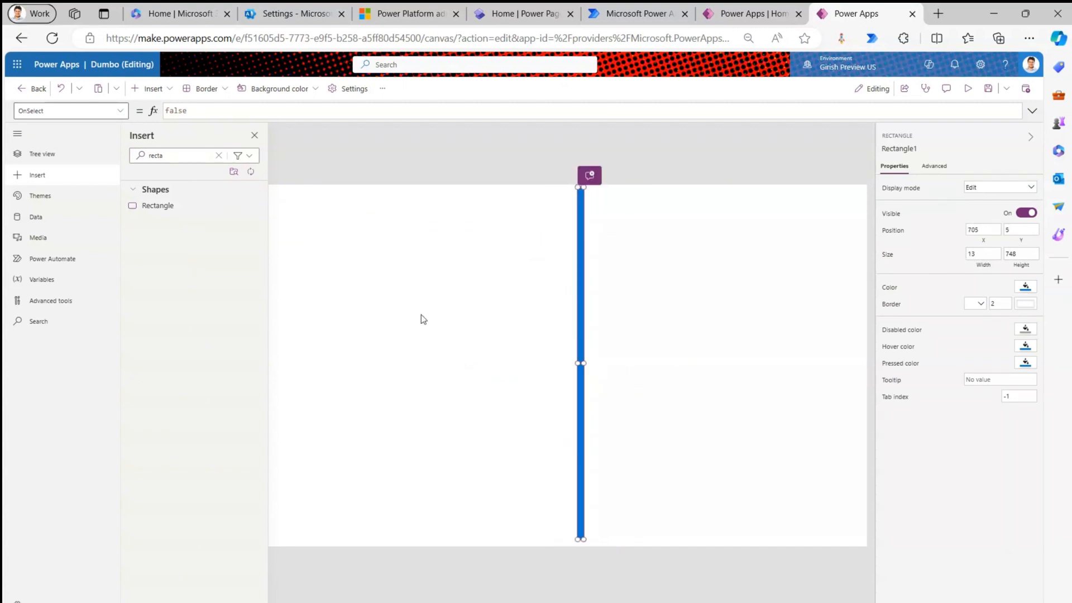
Place a classic date picker left of the divider and a modern date picker right of it, at about X 852, Y 161.
left_click(74, 178)
left_click(55, 174)
left_click(171, 155)
type("cale")
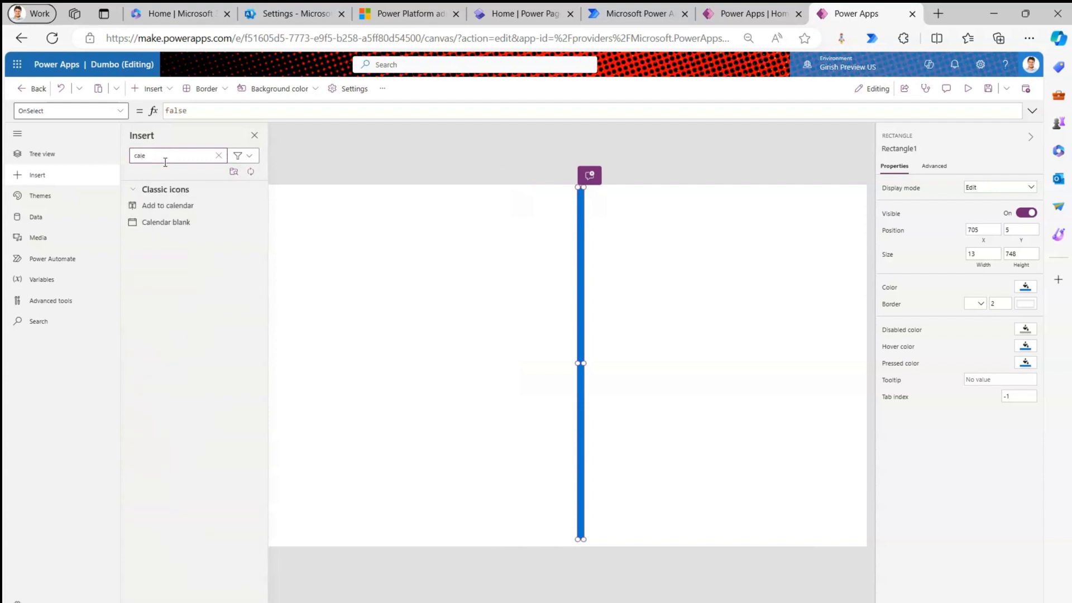
key("ctrl+a")
type("date")
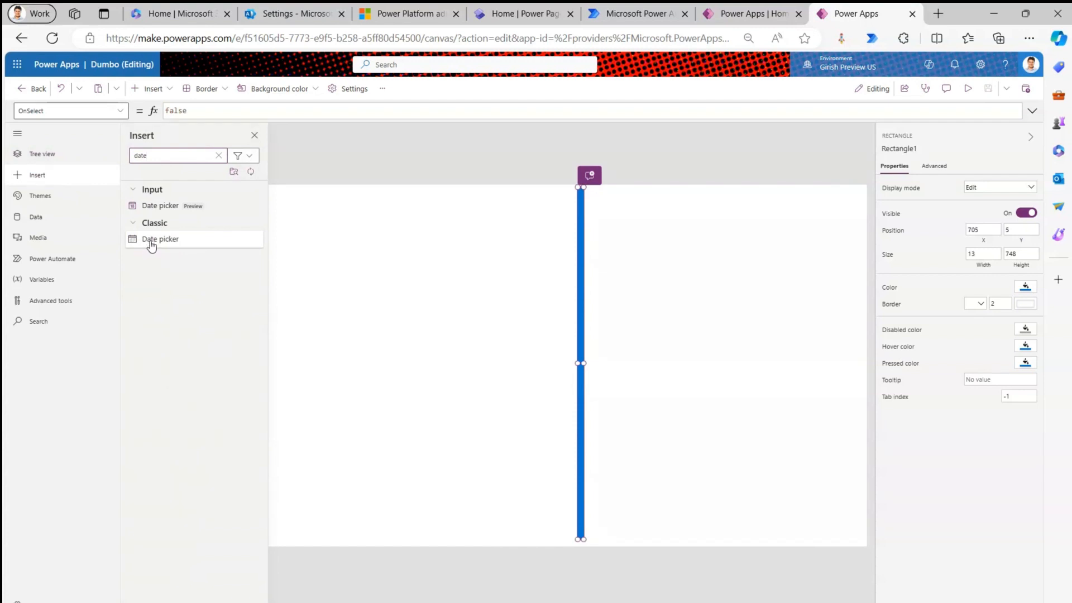
left_click_drag(154, 243, 390, 260)
left_click_drag(162, 206, 658, 260)
Place a classic button left of the divider at about X 451, Y 358 and a modern button right of it at about X 976, Y 387.
left_click_drag(151, 155, 122, 159)
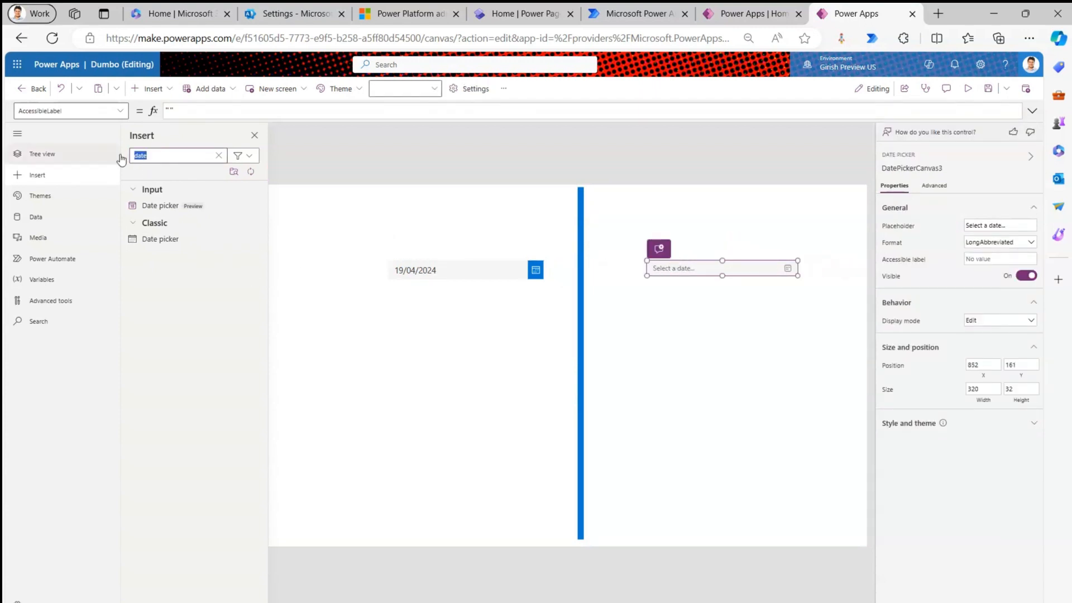
type("butt")
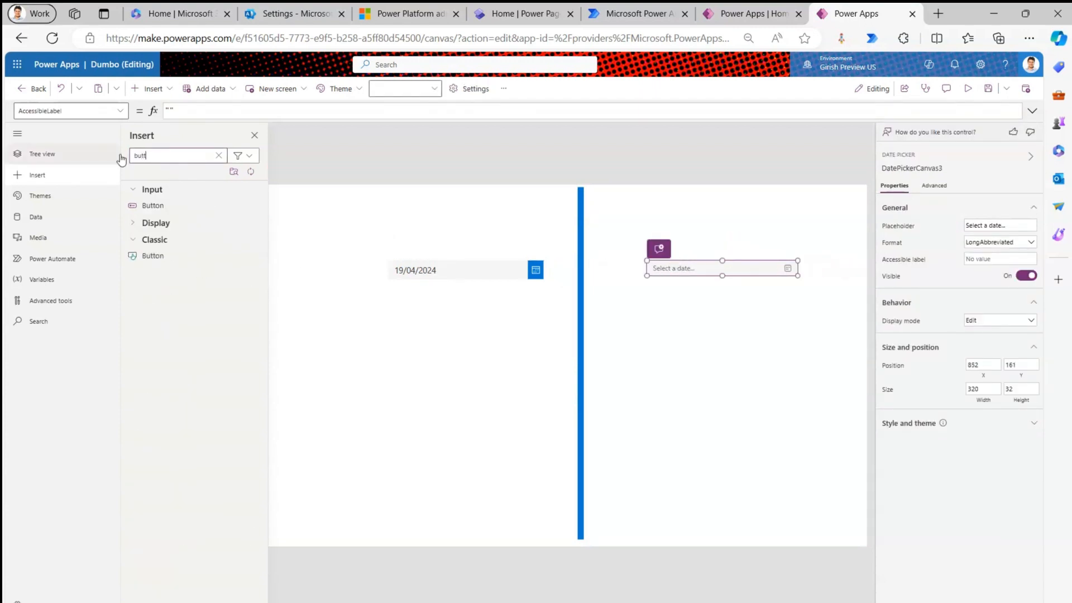
left_click_drag(171, 257, 417, 340)
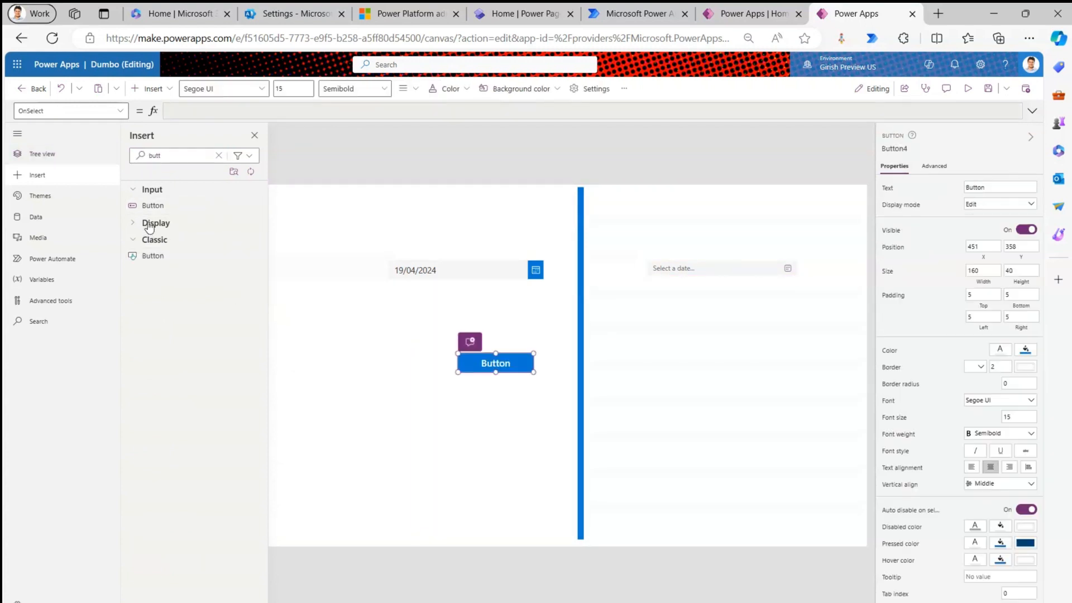
left_click_drag(151, 214, 707, 367)
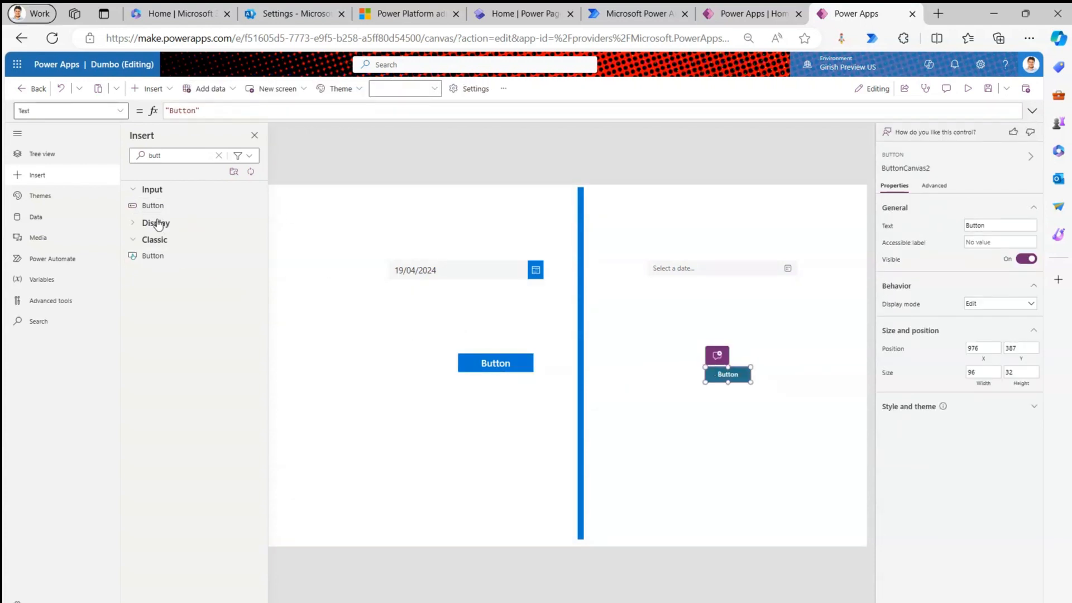
Insert a classic text label above the classic date picker at about X 394, Y 46, with the text "Classic".
left_click_drag(161, 157, 107, 160)
type("text")
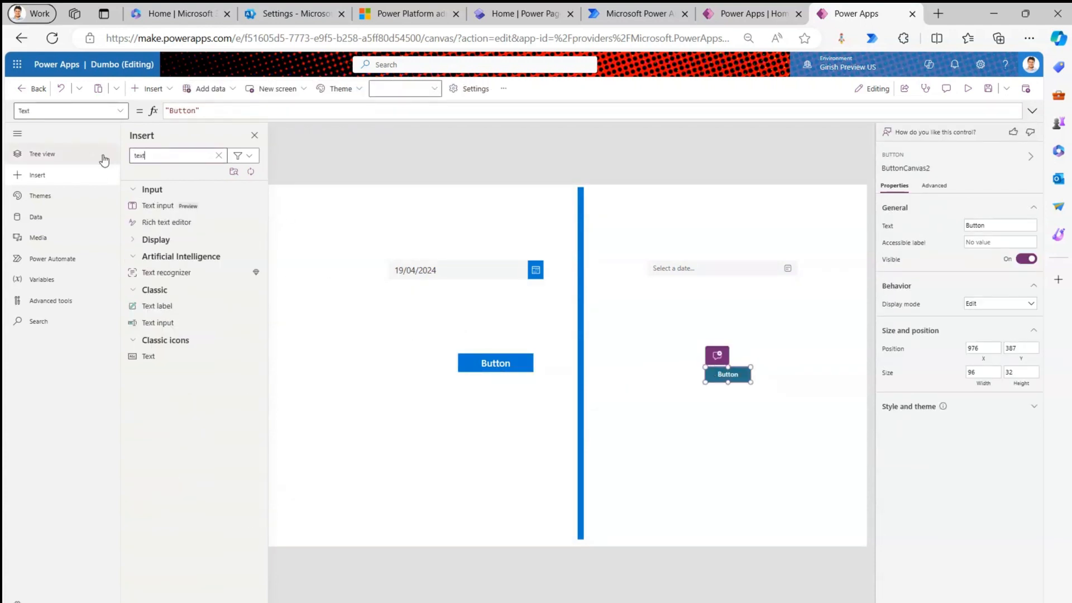
left_click_drag(175, 309, 446, 217)
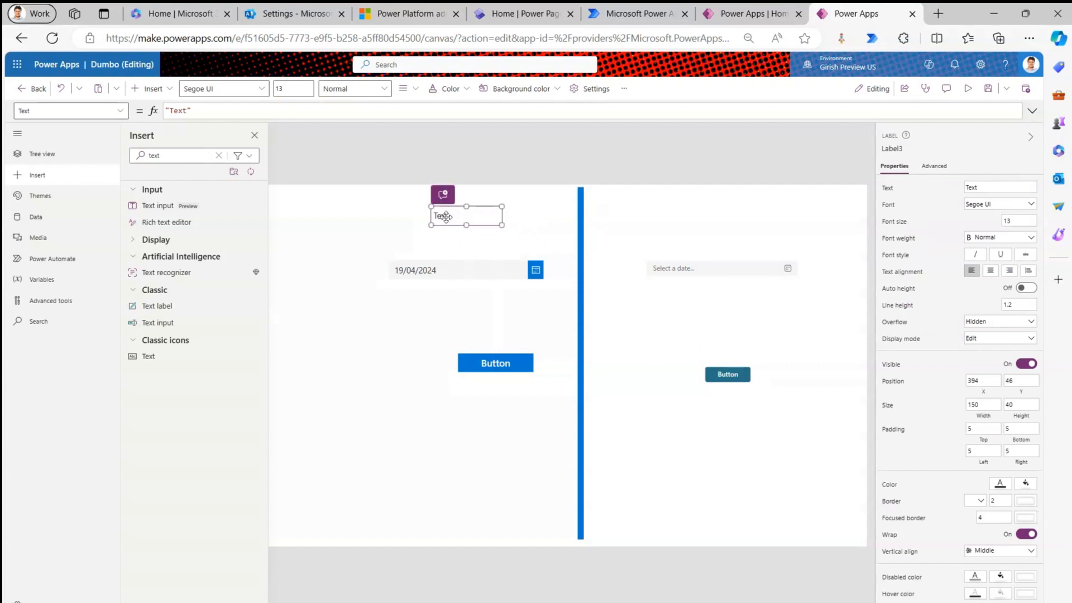
double_click(443, 217)
type("Classic")
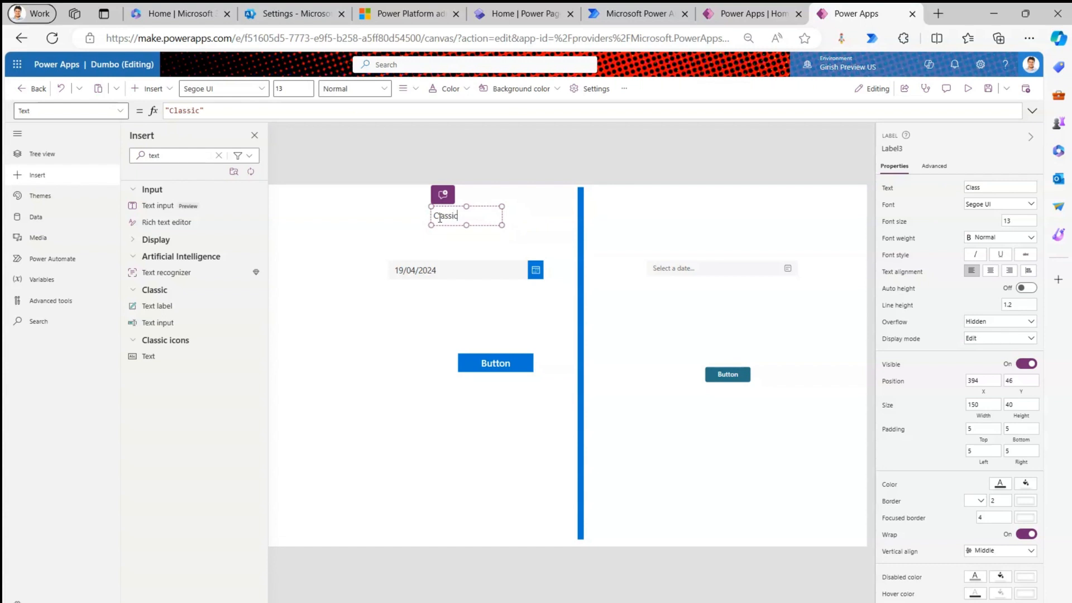
Set the Classic heading's font size to 32.
left_click(464, 219)
left_click(458, 215)
left_click(1021, 221)
type("32")
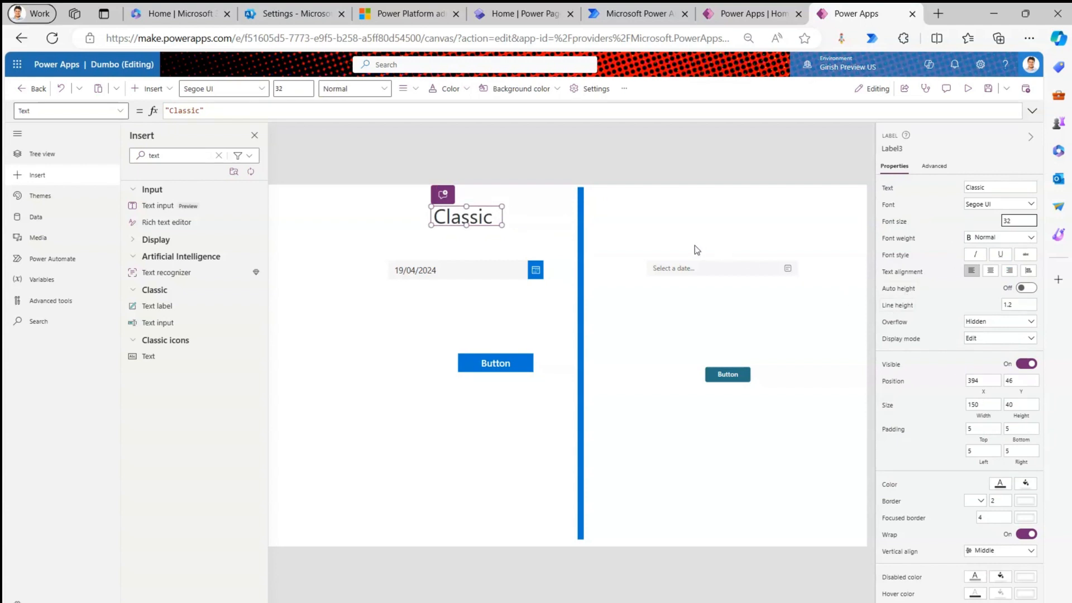
Duplicate the Classic heading above the modern date picker at X 867, Y 46, change its text to "Modern" and widen it to about 205.
left_click(472, 239)
left_click(470, 217)
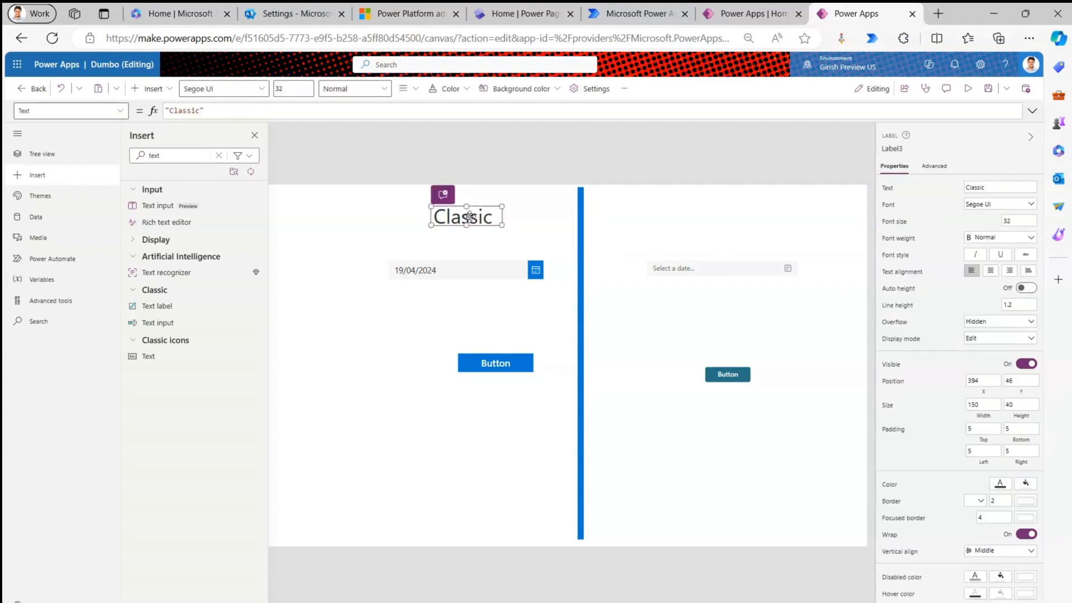
left_click(682, 219)
key("ctrl+v")
left_click_drag(489, 231, 697, 216)
double_click(697, 216)
left_click(693, 216)
double_click(693, 215)
type("Modern")
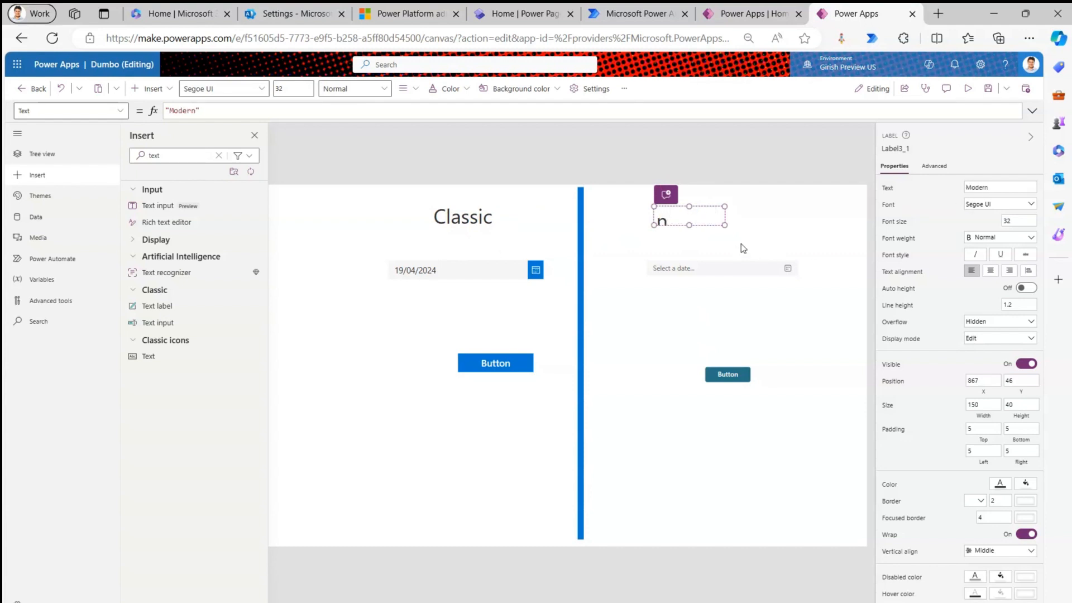
left_click_drag(725, 225, 755, 227)
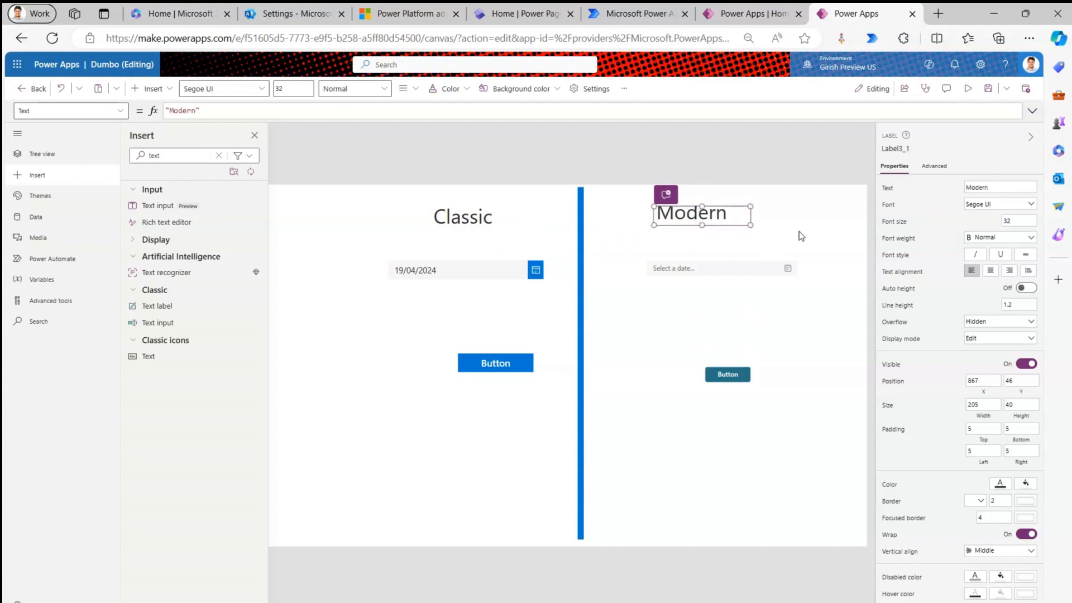
Save the app and publish this version.
left_click(811, 218)
left_click(255, 136)
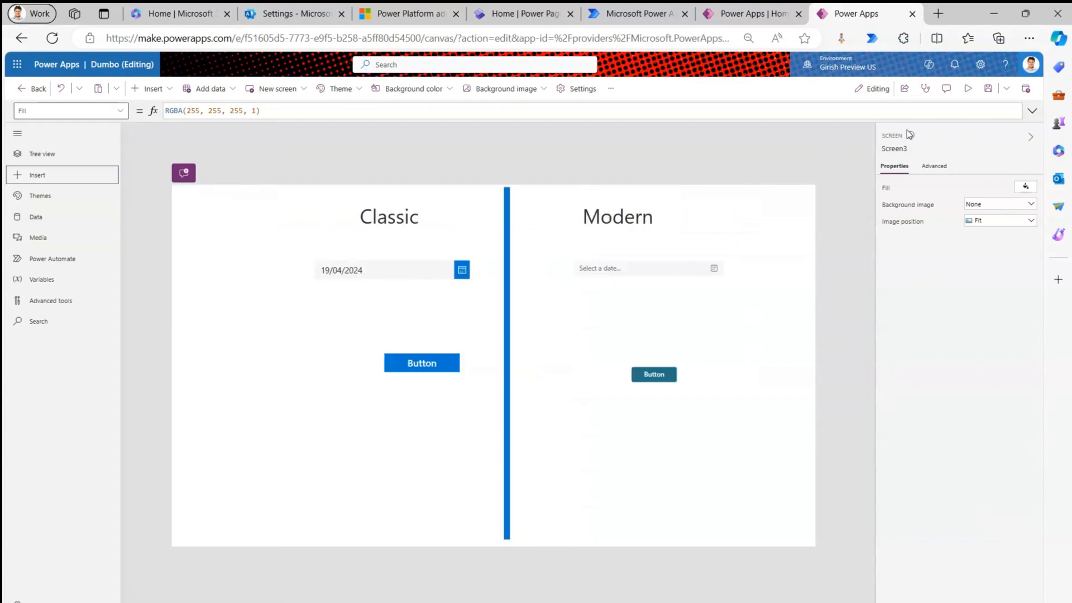
left_click(989, 89)
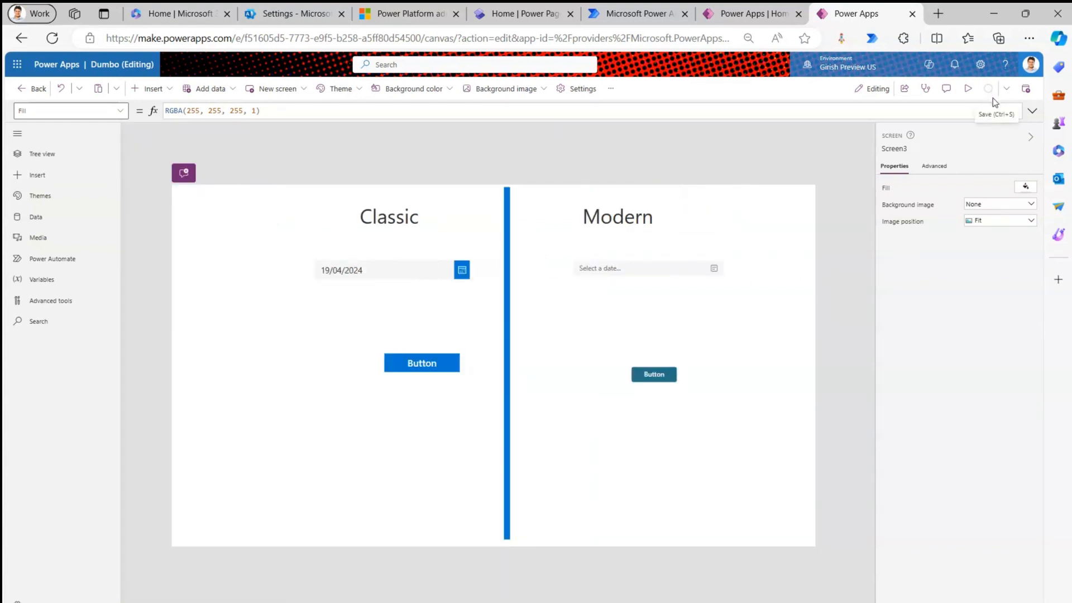
left_click(1028, 91)
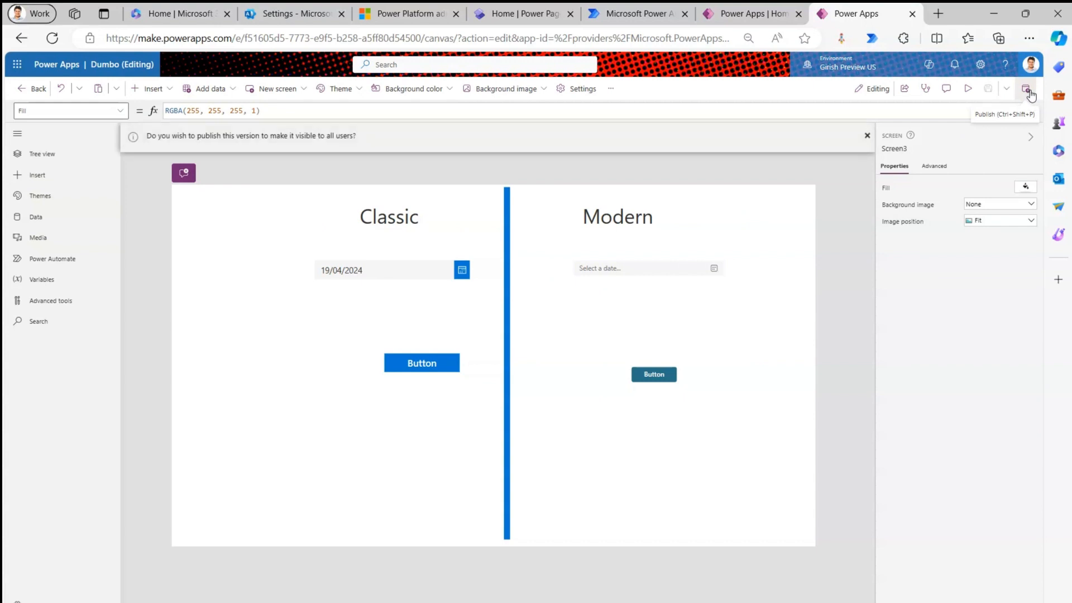
left_click(550, 454)
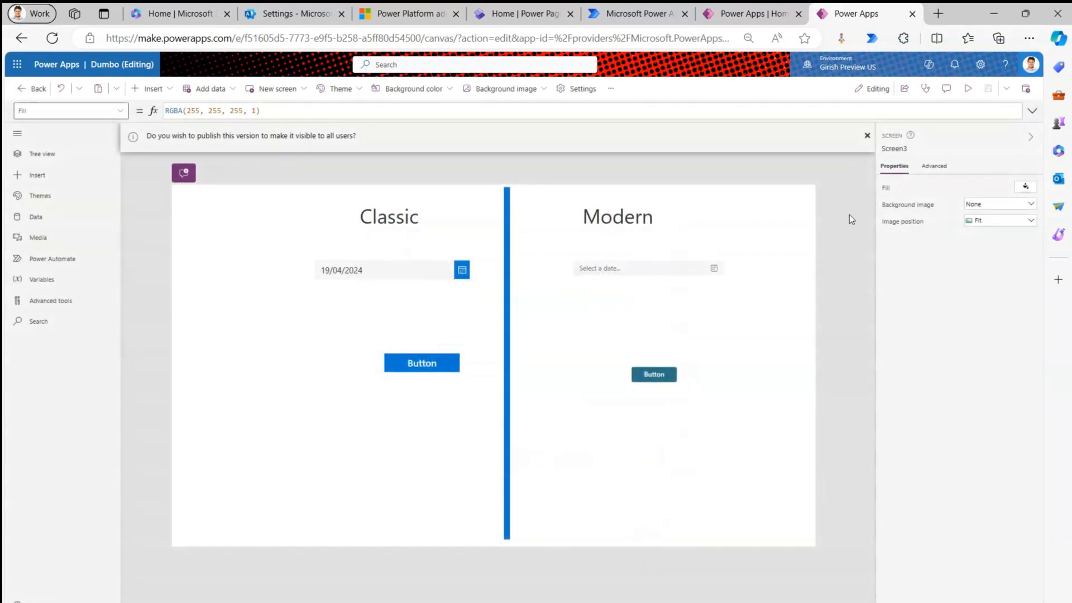
Preview Screen3 to compare the classic and modern controls, and return to editing.
left_click(975, 91)
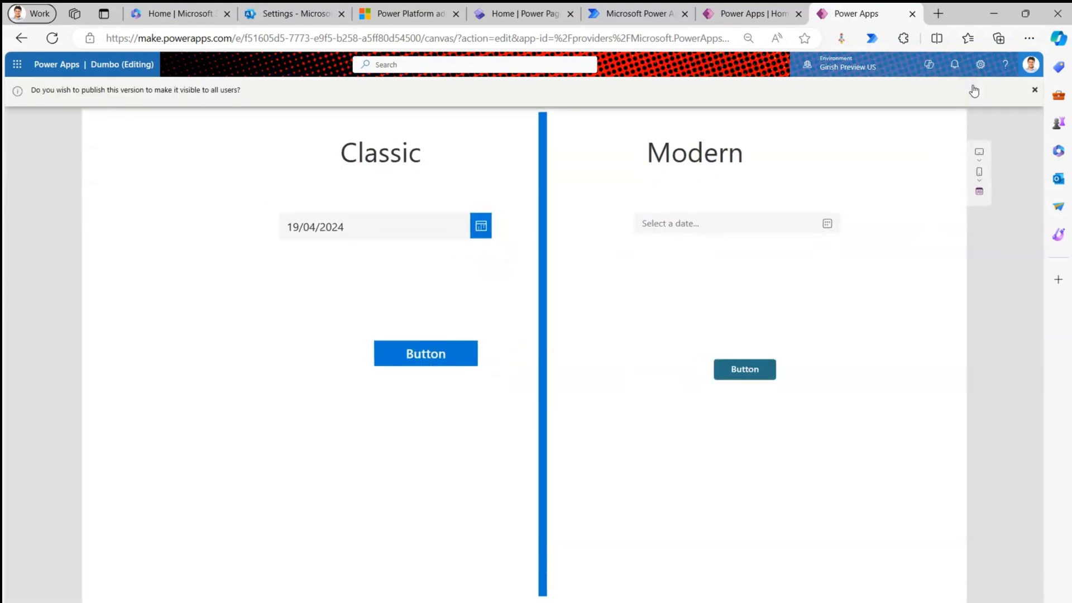
left_click(1035, 90)
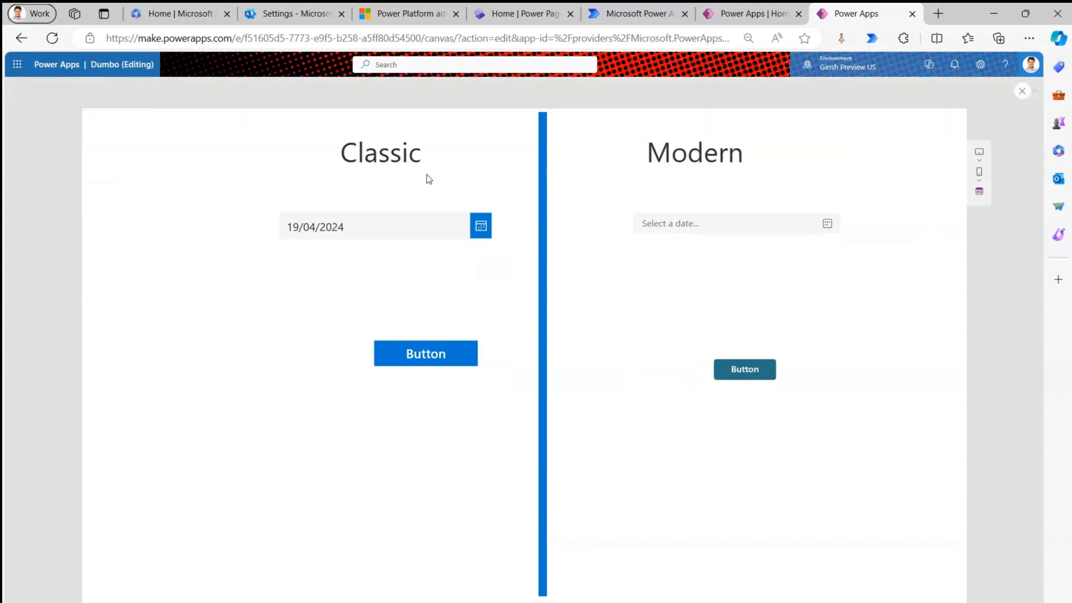
left_click(1022, 91)
left_click(621, 395)
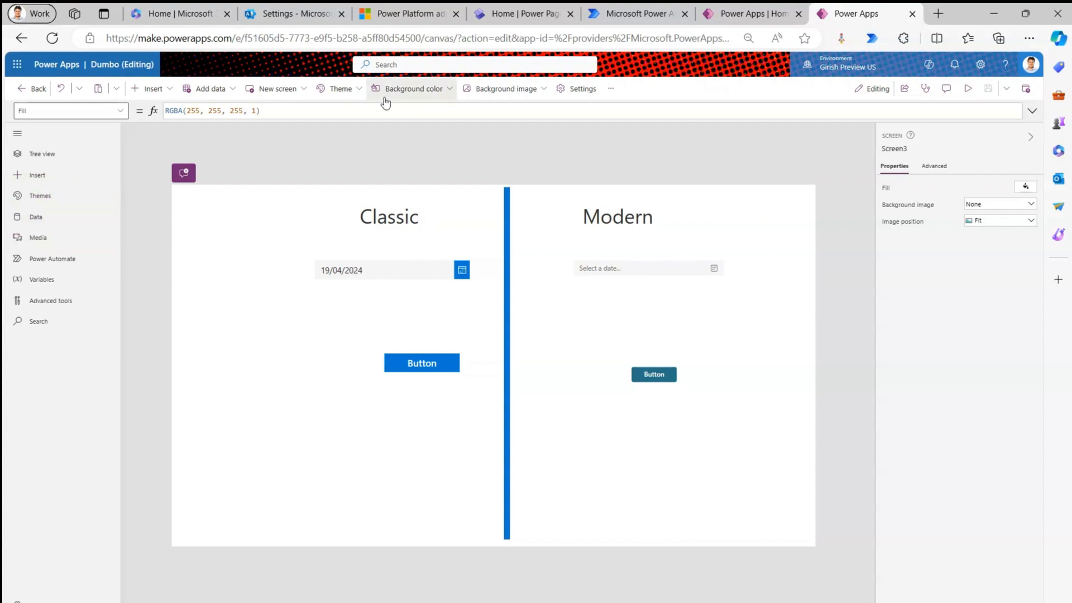
Apply the classic Red theme to the app.
left_click(360, 90)
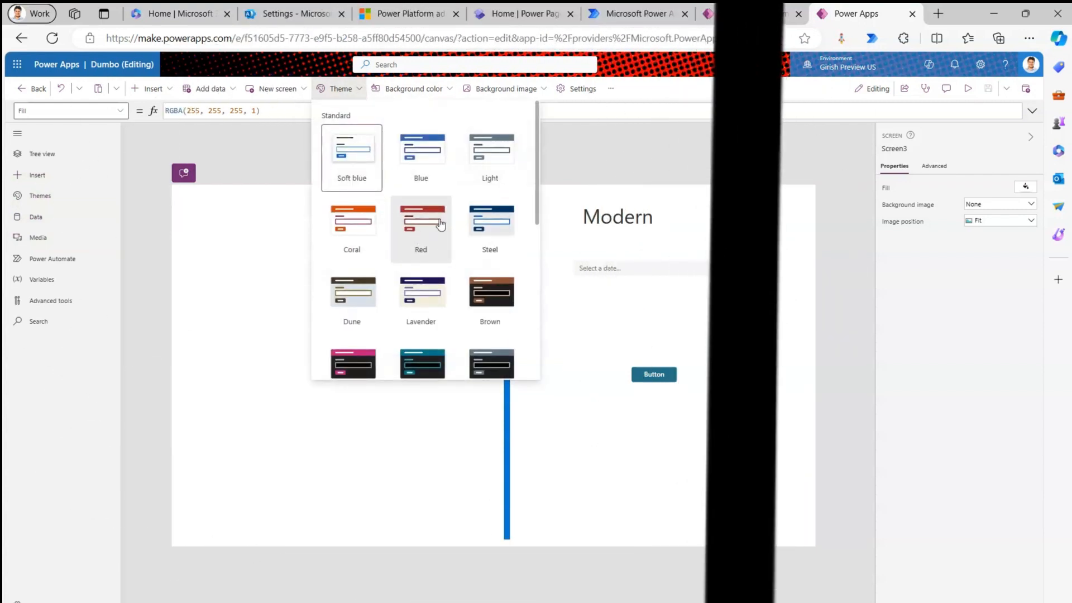
left_click(599, 159)
left_click(360, 91)
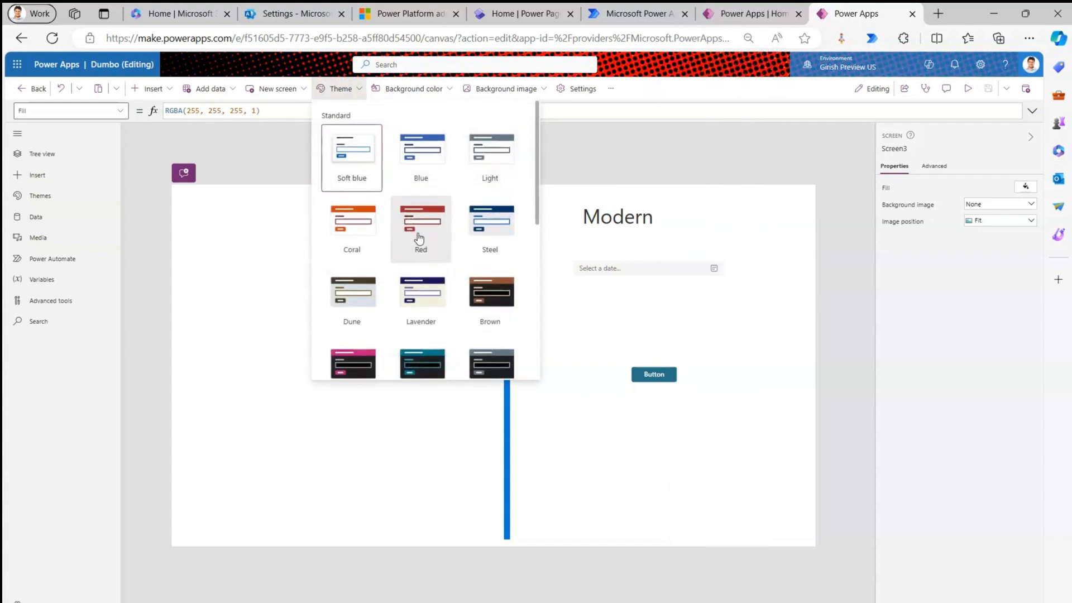
left_click(420, 237)
left_click(386, 444)
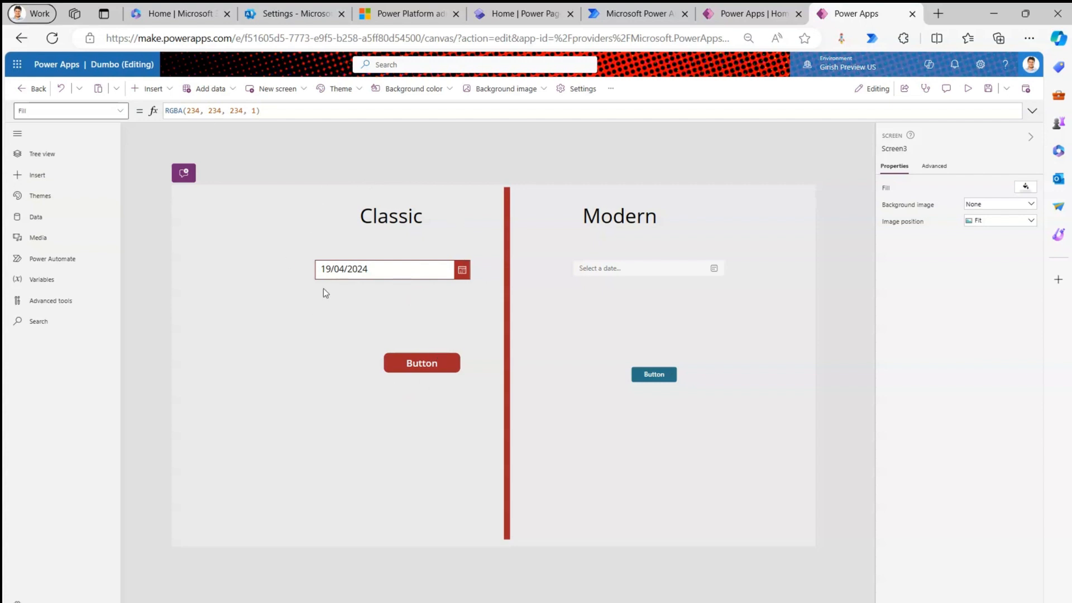
Try the classic Coral and Blue themes, and return to the classic Red theme.
left_click(357, 91)
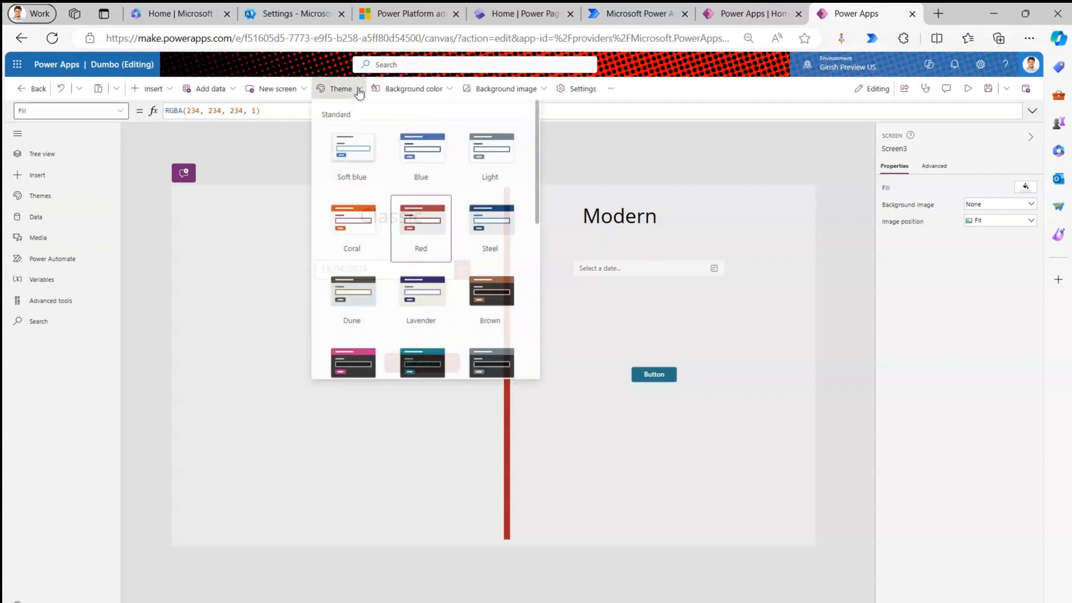
left_click(348, 226)
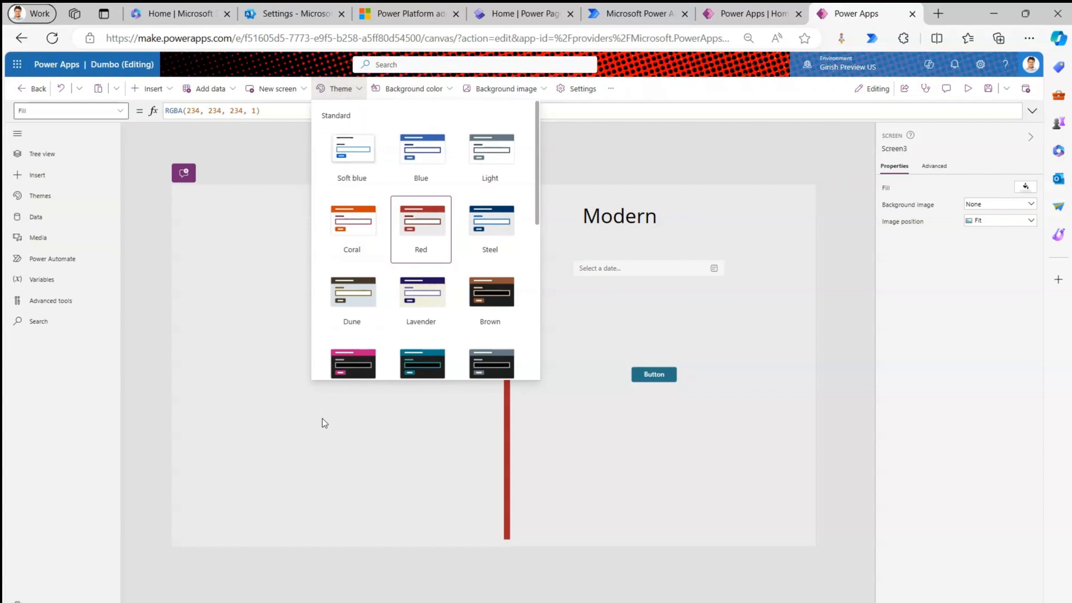
left_click(368, 95)
left_click(359, 94)
left_click(358, 94)
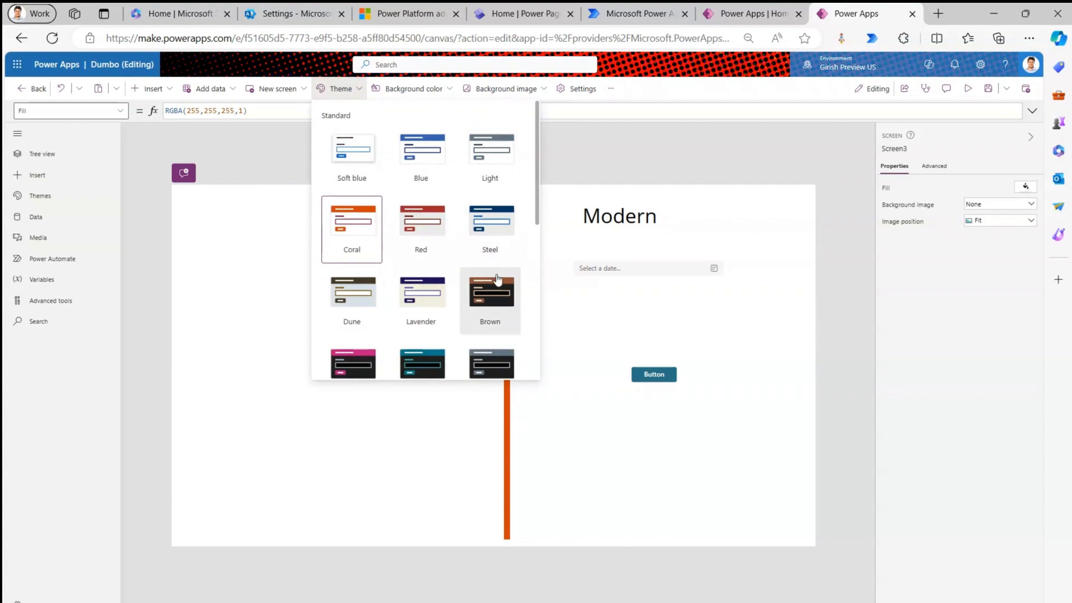
left_click(413, 154)
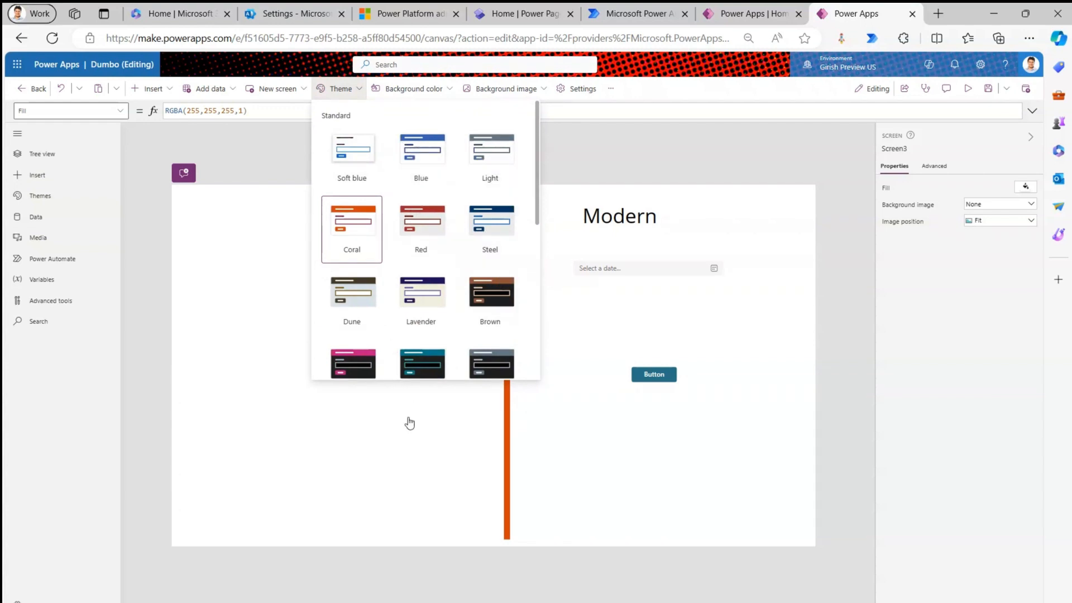
left_click(340, 89)
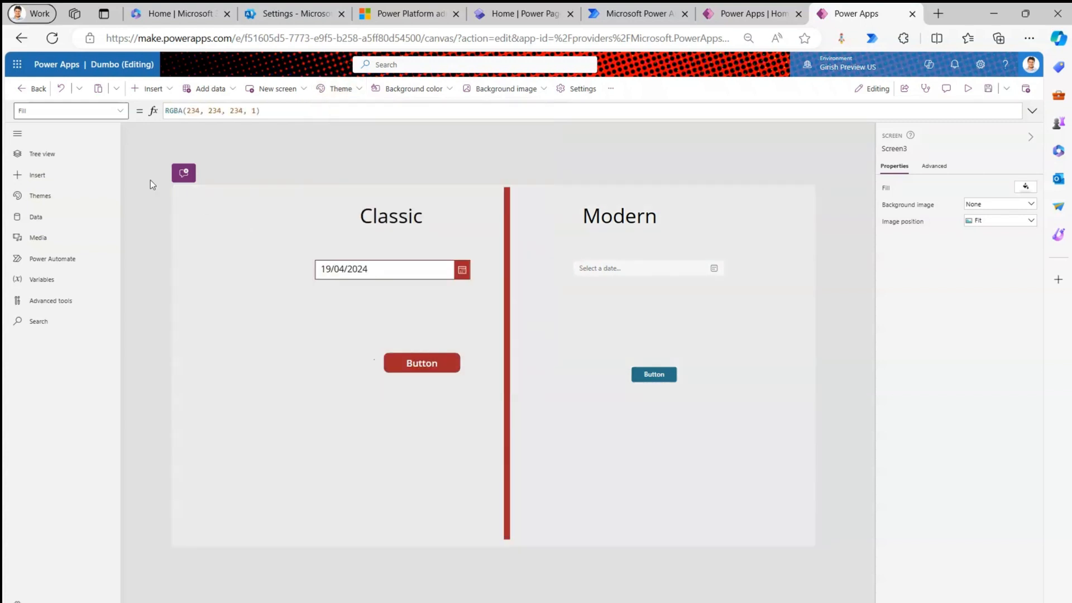
Apply the modern Green theme and check the calendars of the modern and classic date pickers.
left_click(53, 198)
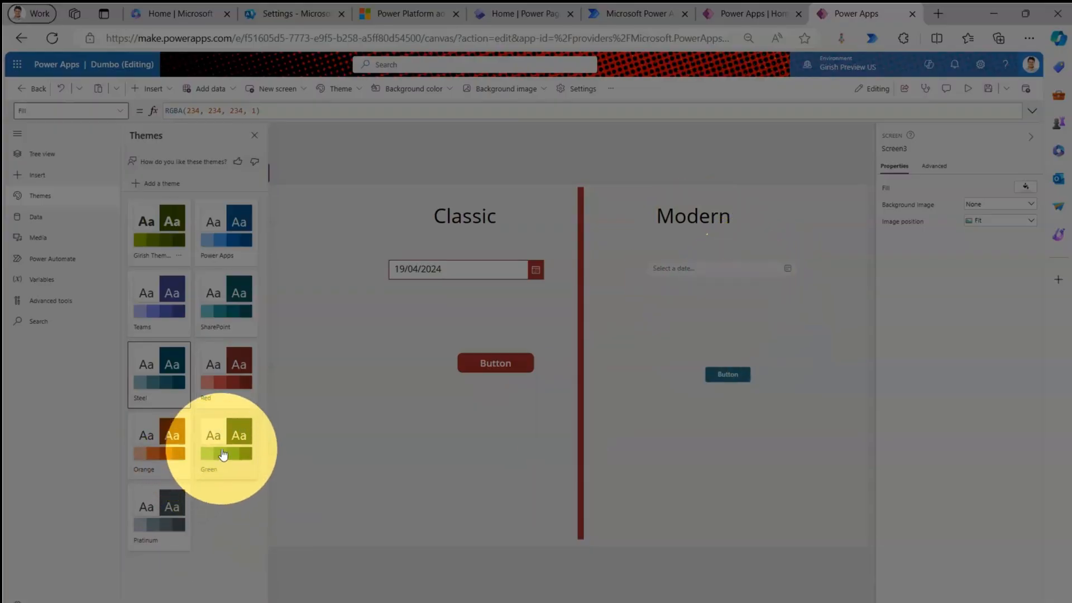
left_click(223, 453)
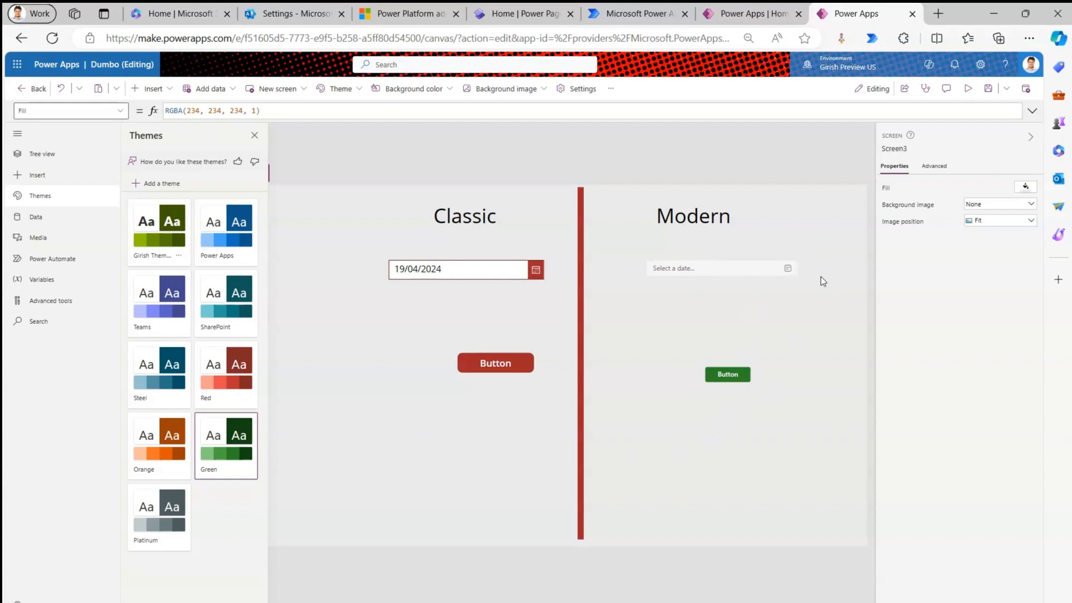
left_click(788, 268)
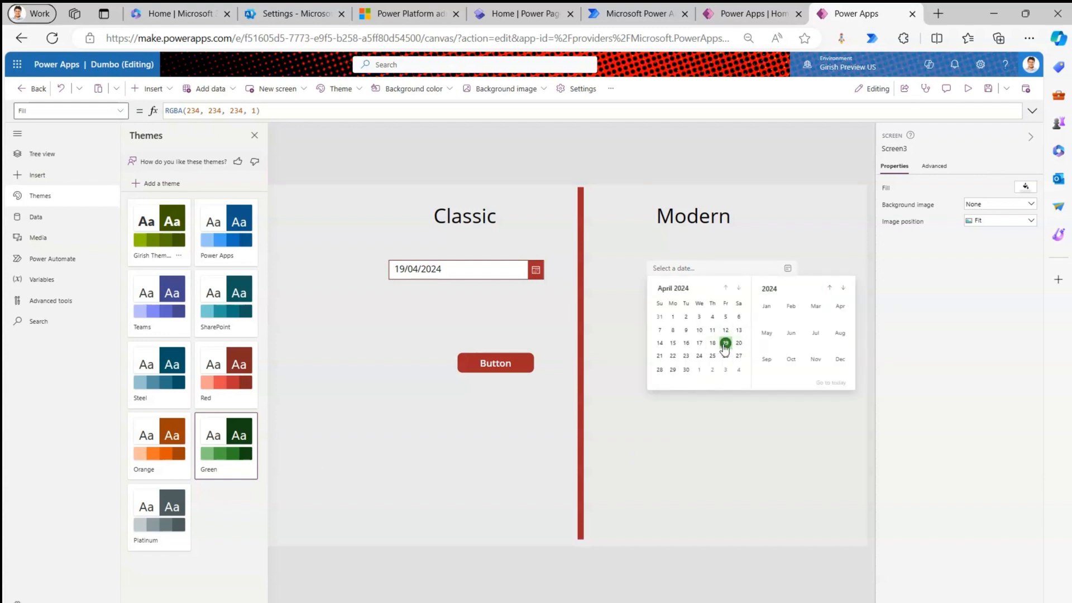
left_click(616, 332)
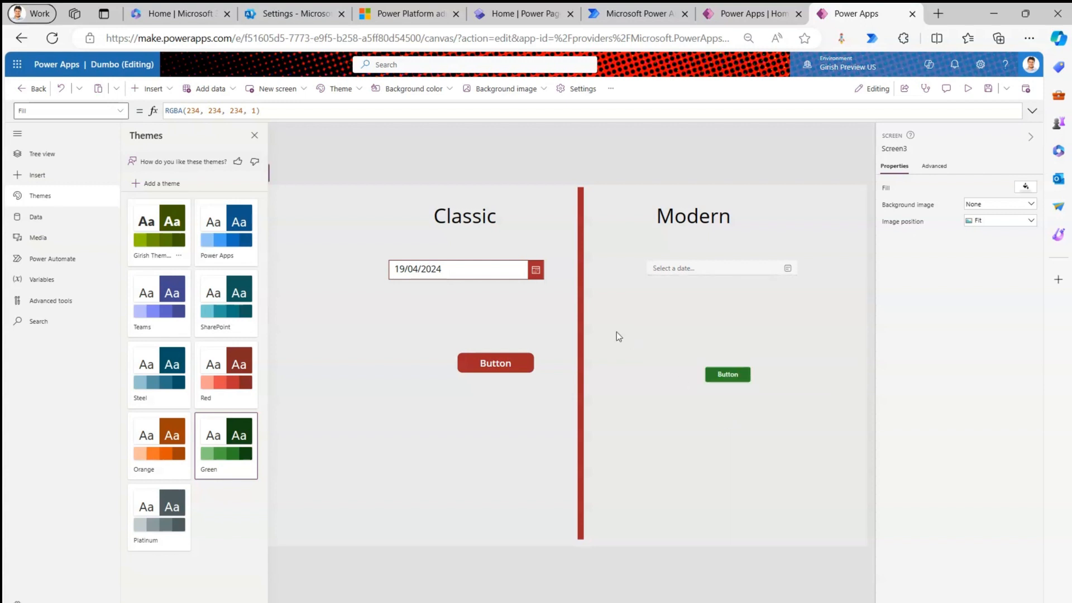
left_click(536, 271)
left_click(563, 384)
Enlarge the modern button below the modern date picker.
mouse_move(743, 372)
left_mouse_down()
mouse_move(705, 345)
mouse_move(751, 364)
left_mouse_up()
left_click(724, 419)
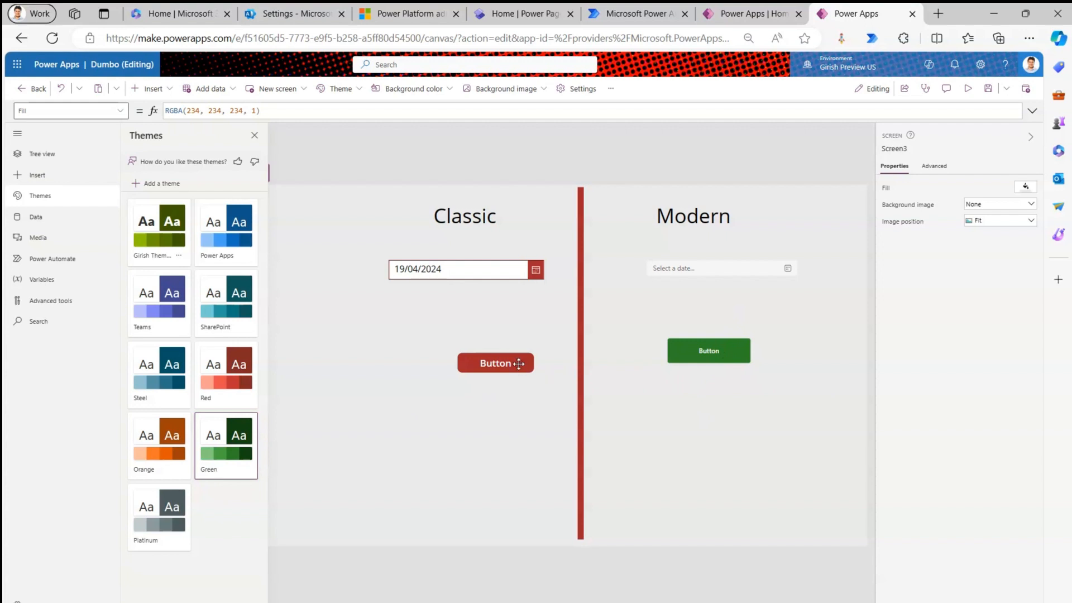
Set the Fill formula of the classic button to App.Theme.Colors.Lighter40.
left_click(497, 362)
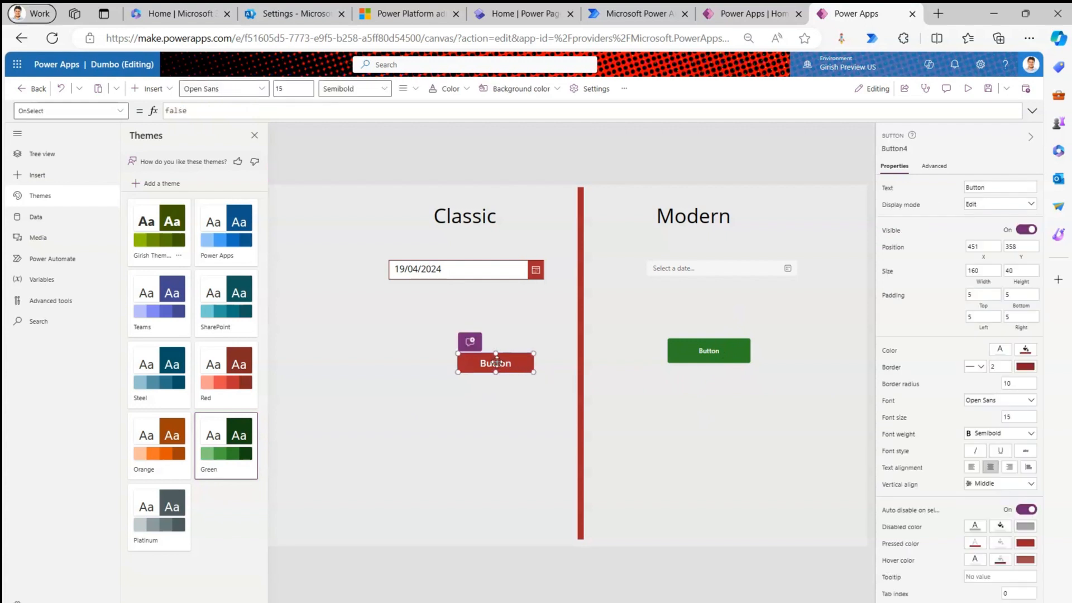
left_click(122, 111)
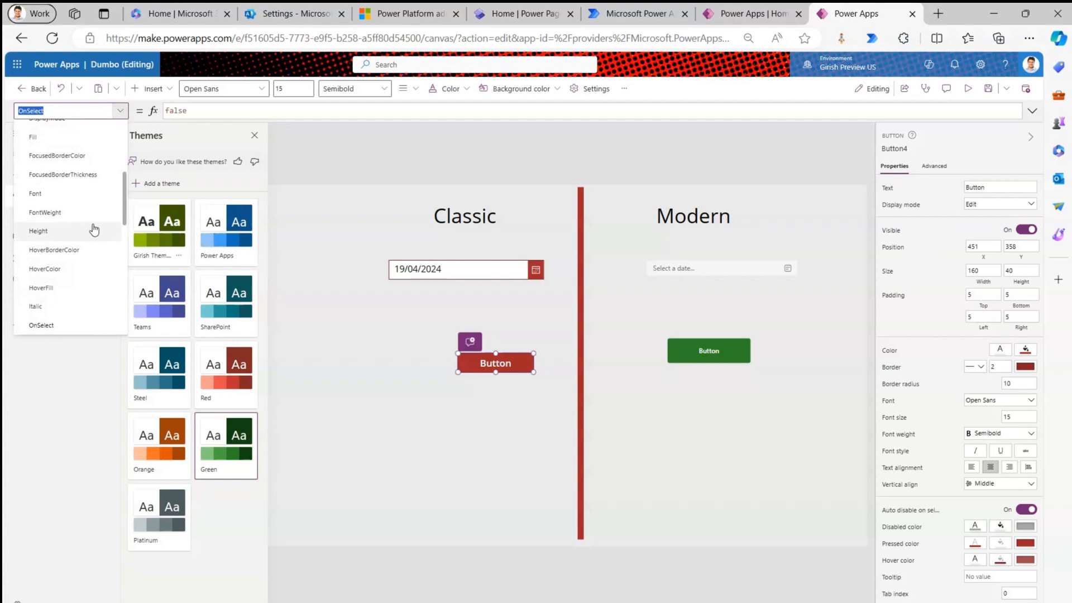
left_click(74, 137)
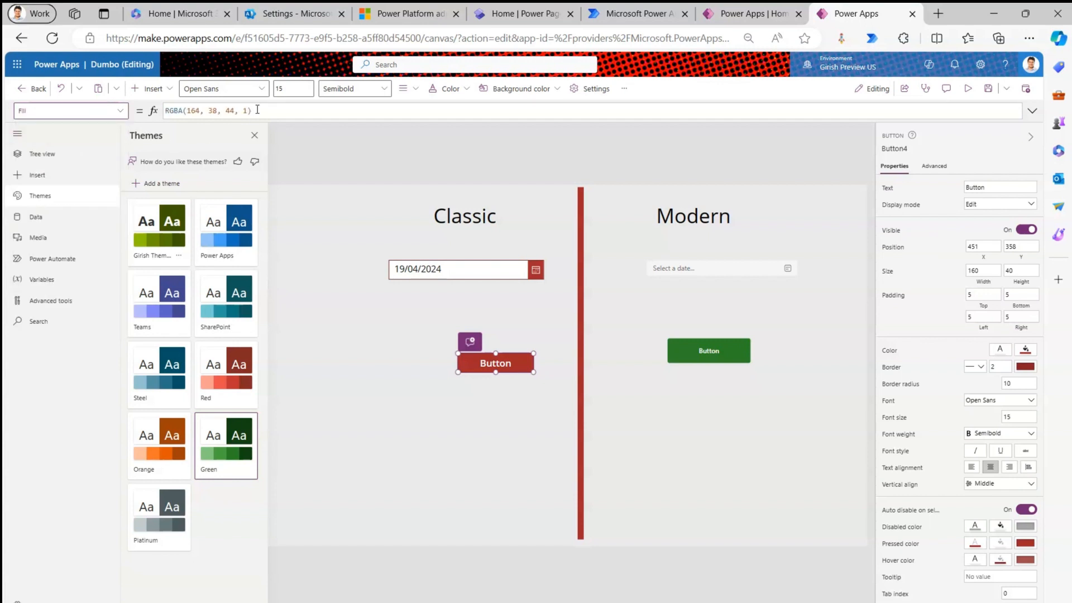
type("App")
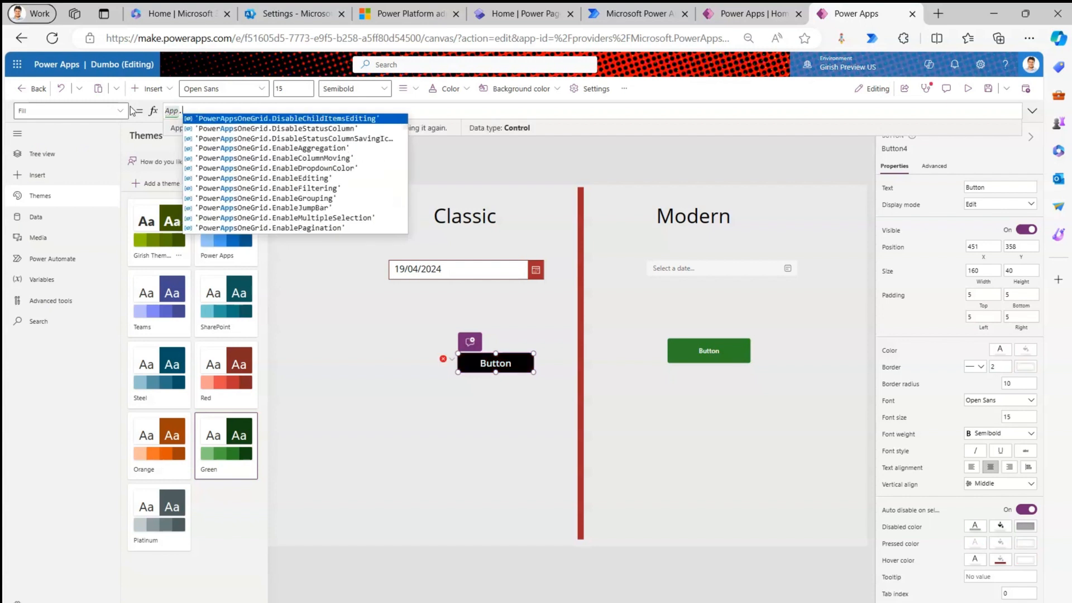
type(".")
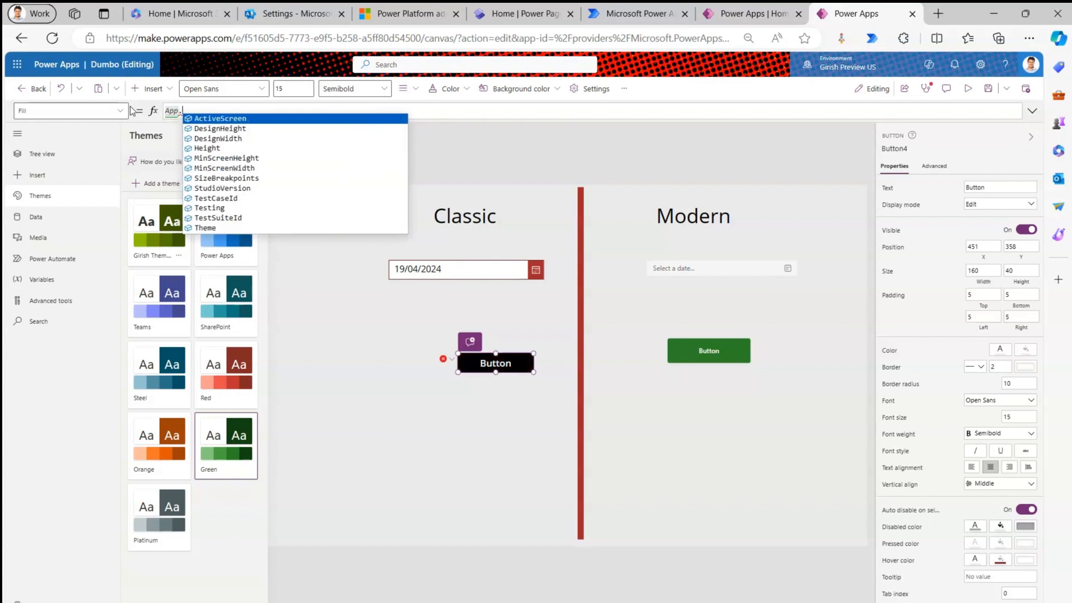
key("Down")
key("Down")
key("Down")
key("Down")
key("Down")
key("Down")
key("Down")
key("Down")
key("Down")
key("Down")
key("Down")
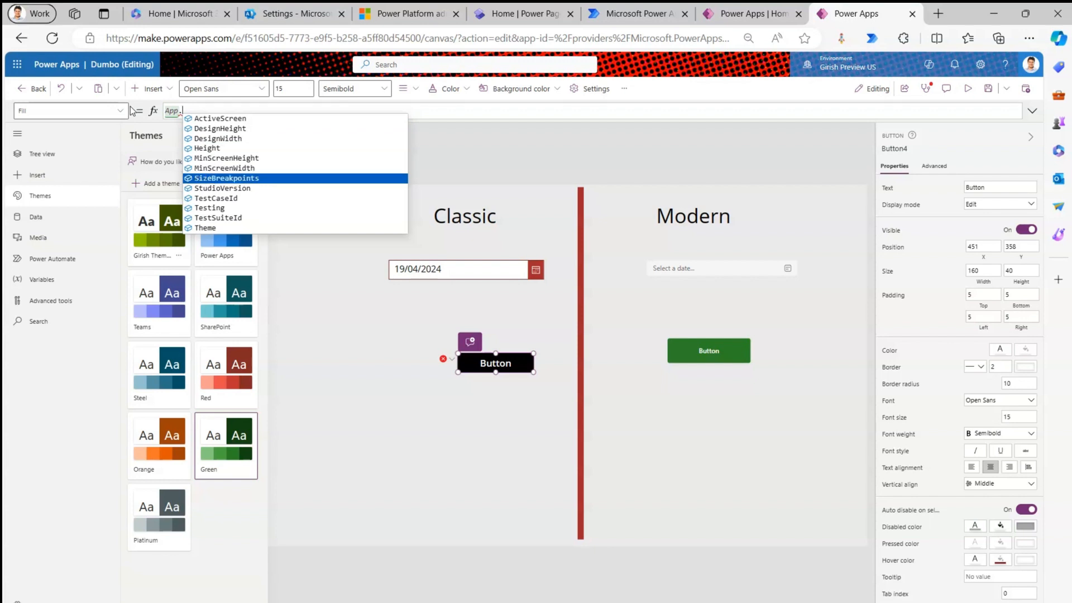
key("Tab")
type(".")
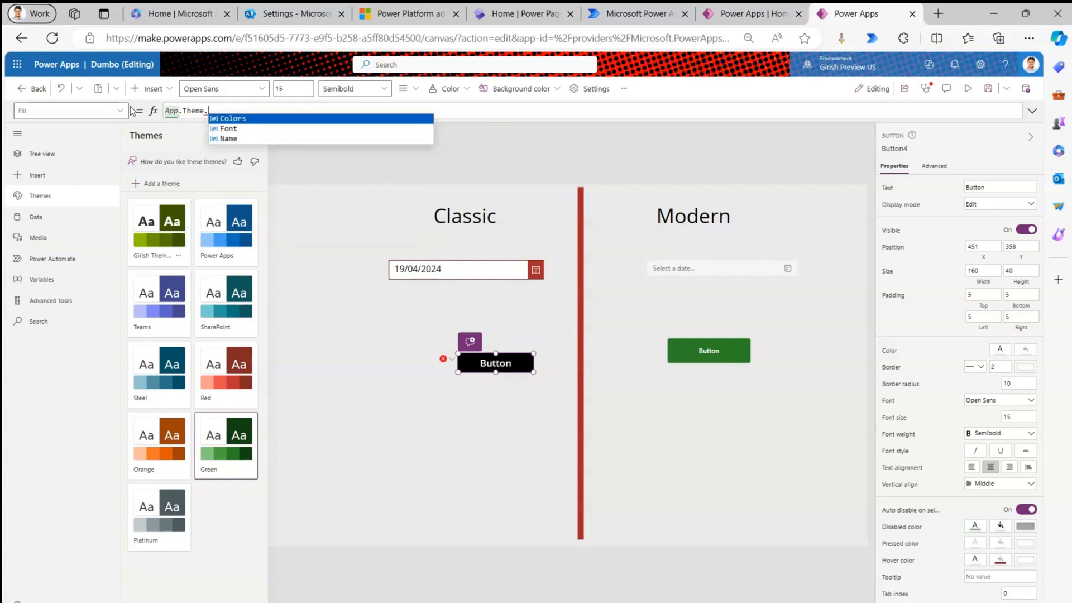
key("Tab")
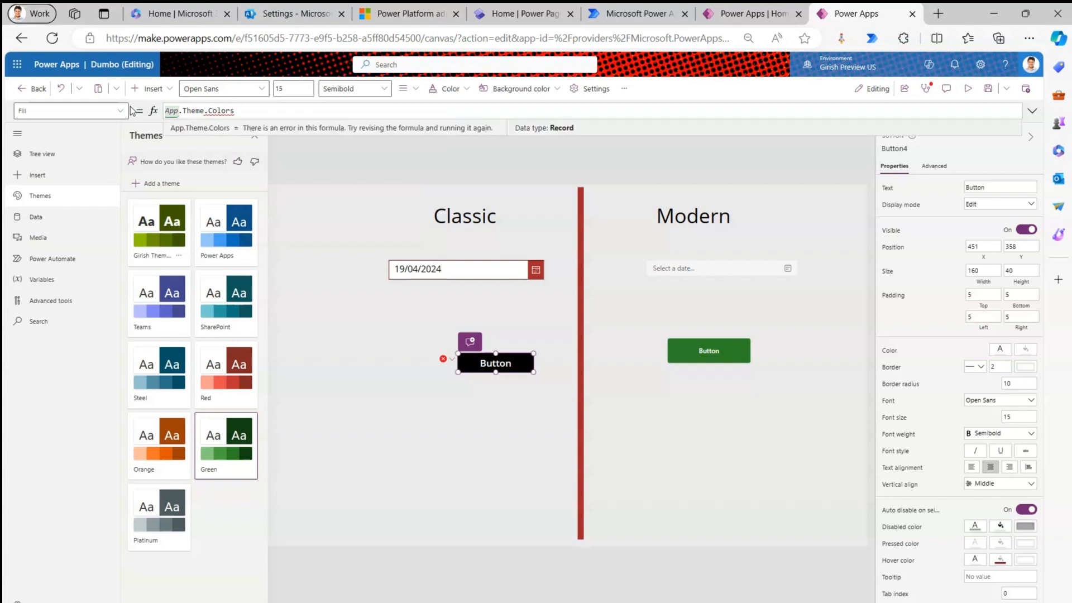
type(".")
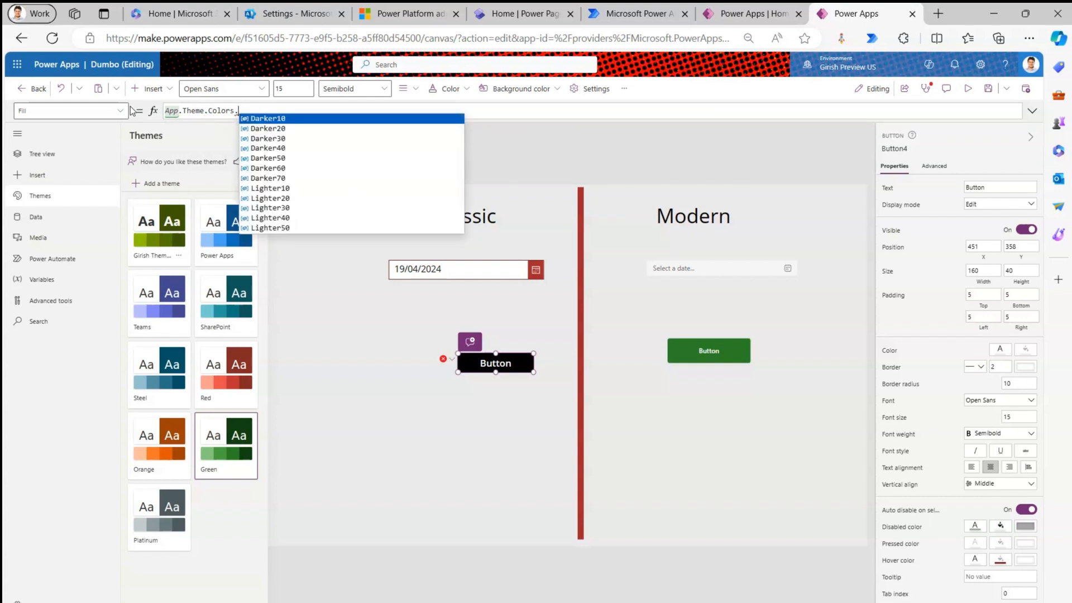
key("Down")
key("Down")
key("Down")
key("Down")
key("Down")
key("Down")
key("Down")
key("Down")
key("Down")
key("Down")
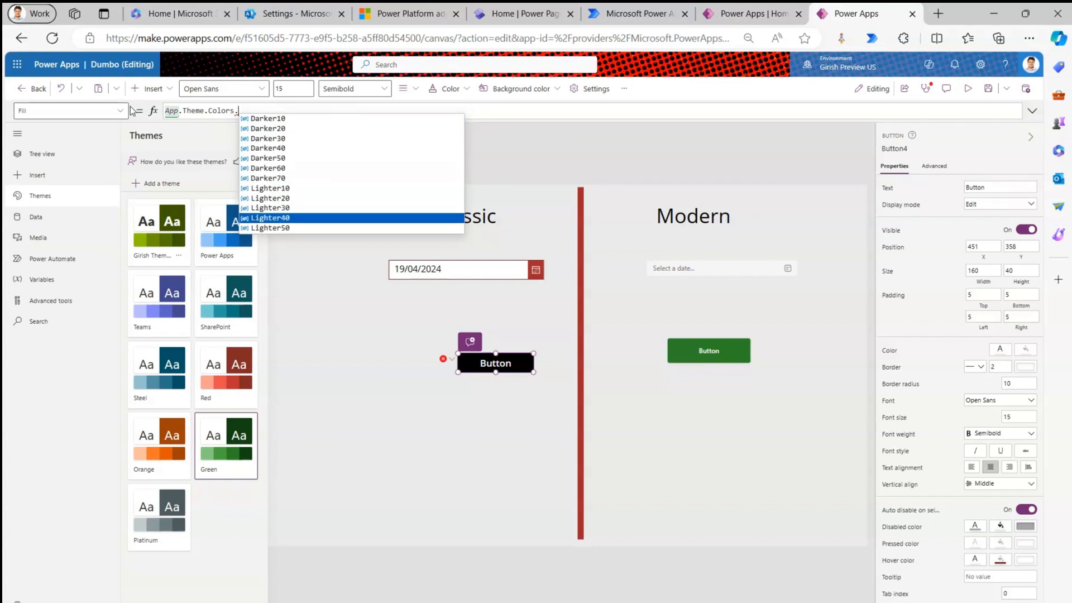
key("Tab")
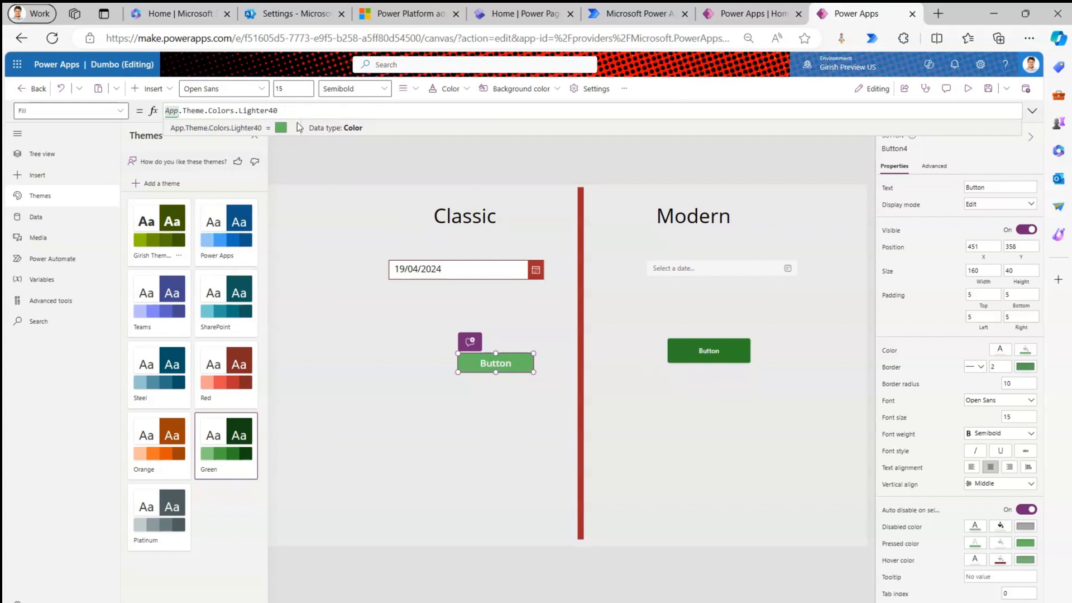
Try the theme colors Darker30 and Darker40 in the classic button's Fill formula.
key("BackSpace")
key("BackSpace")
key("BackSpace")
key("BackSpace")
key("BackSpace")
key("BackSpace")
key("BackSpace")
key("BackSpace")
key("BackSpace")
type("Dar")
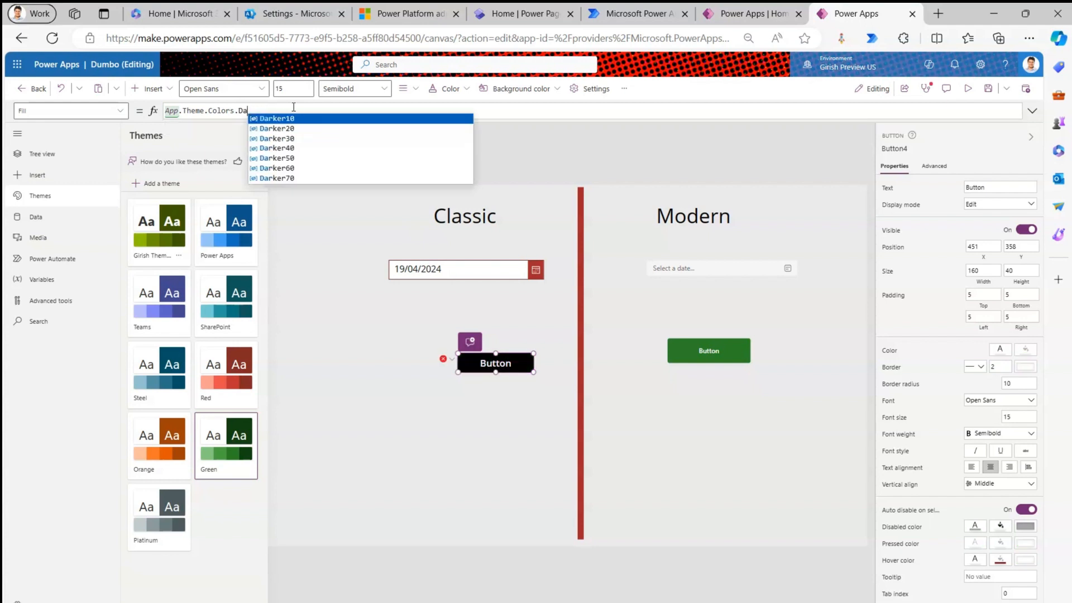
key("Down")
key("Down")
key("Return")
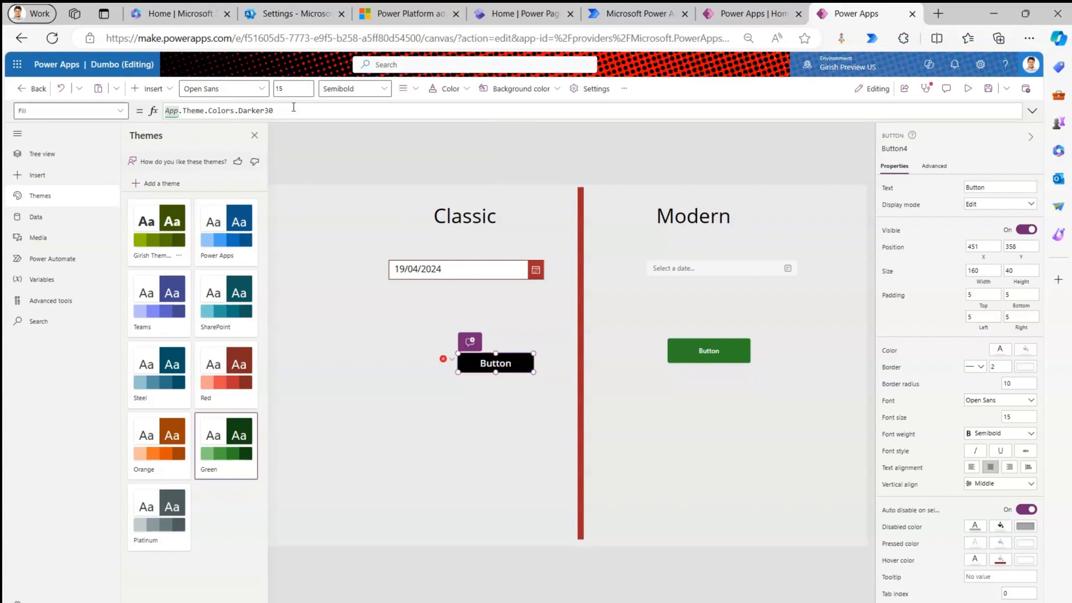
key("BackSpace")
key("BackSpace")
type("40")
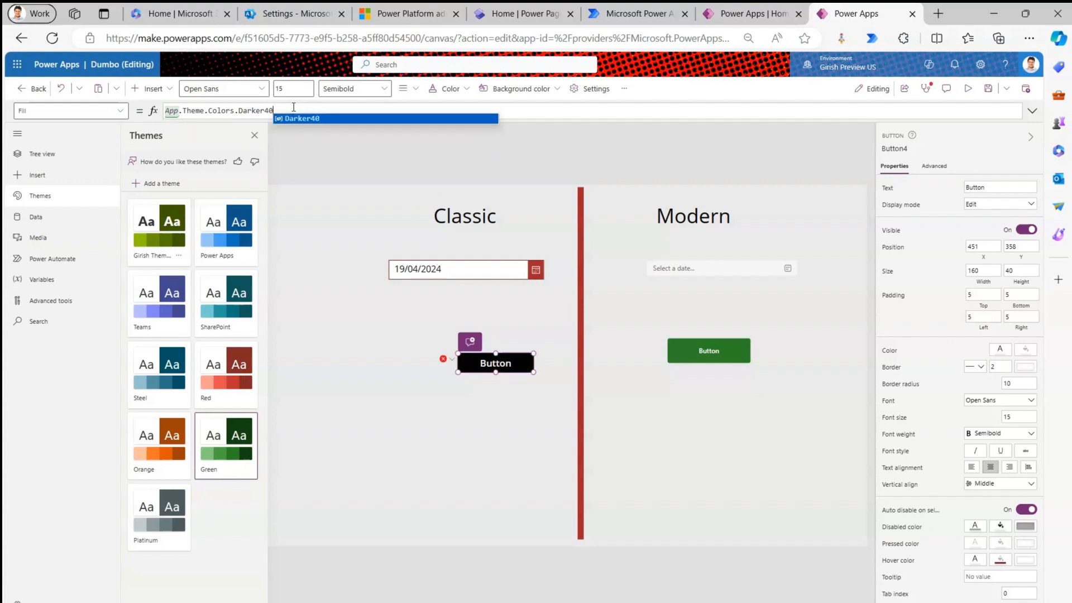
Set the classic button's Fill formula to App.Theme.Colors.Darker10.
key("BackSpace")
key("BackSpace")
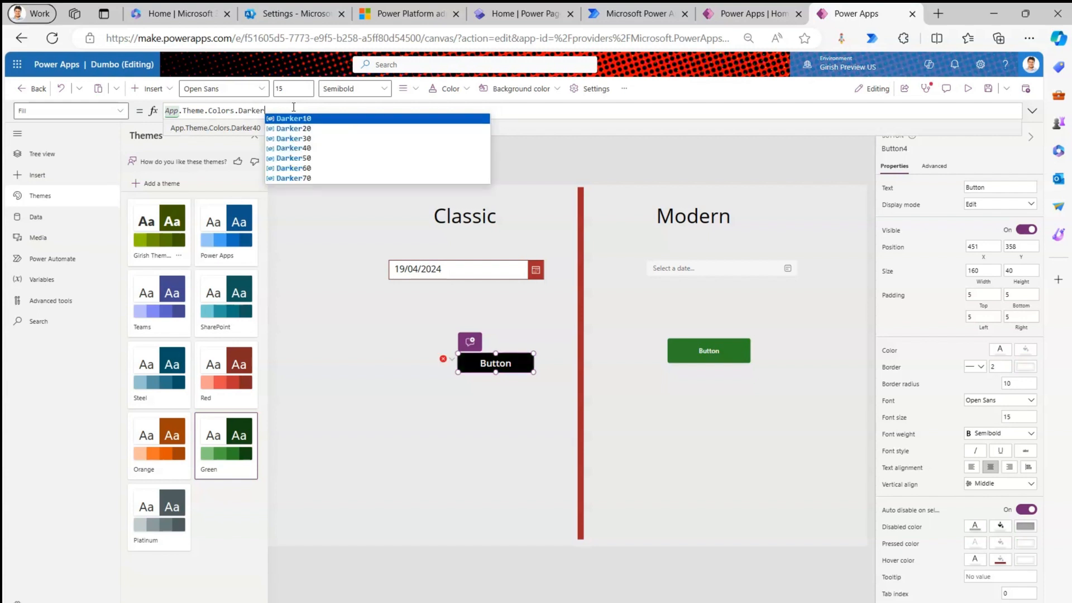
type("10")
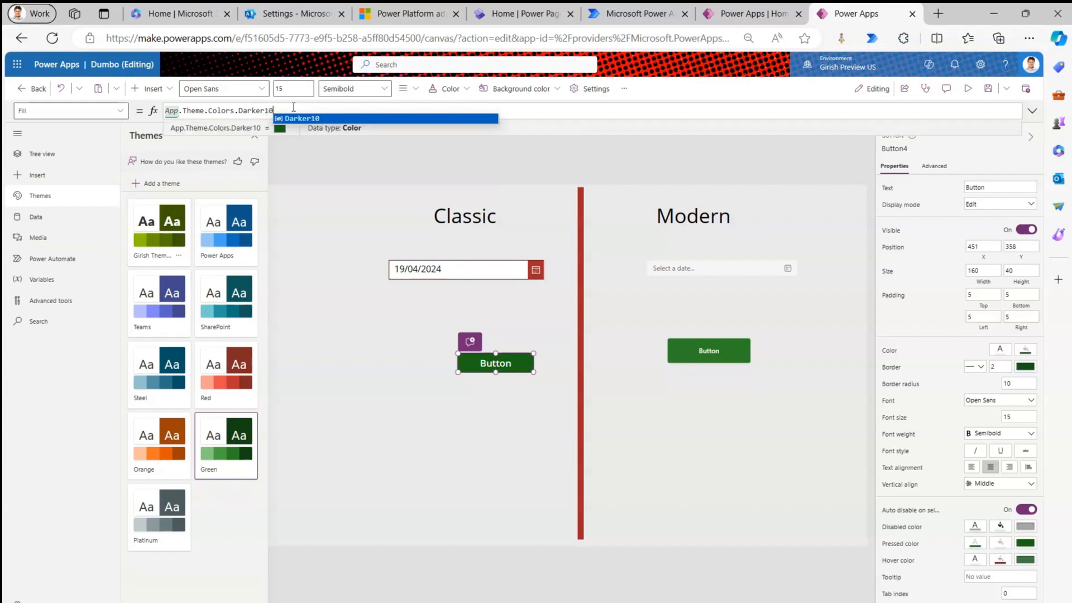
left_click(525, 411)
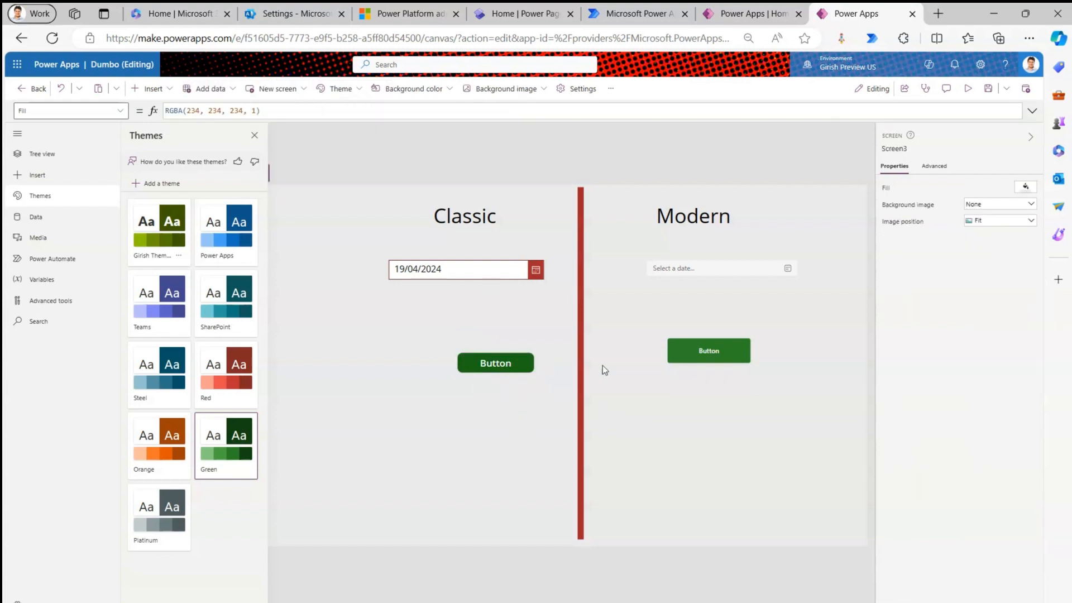
Center the classic button under the classic date picker and enlarge it to about 211 by 54.
left_click(491, 366)
left_click_drag(491, 363, 517, 380)
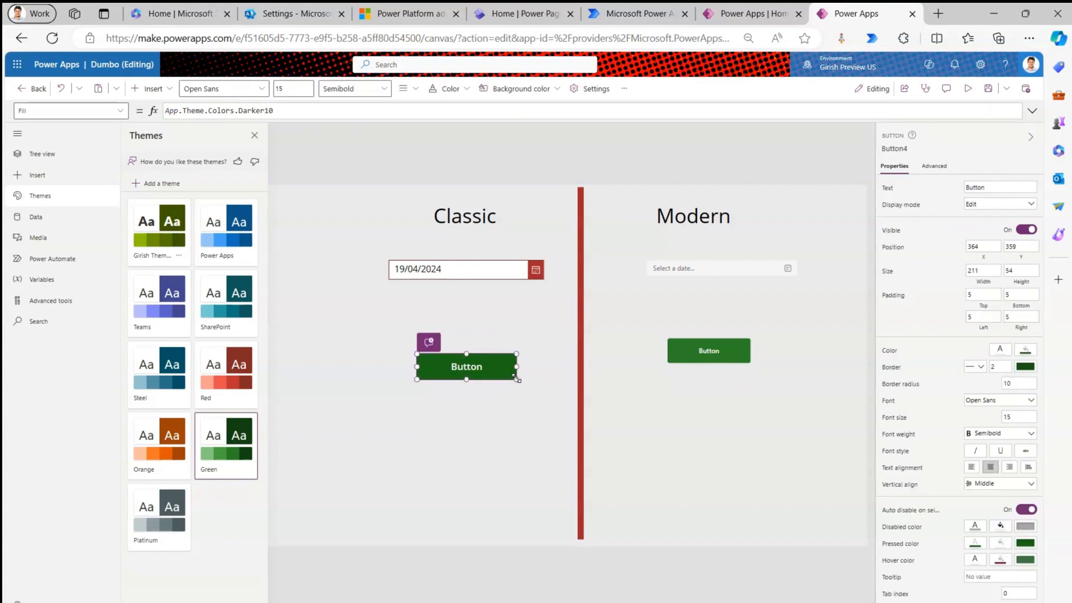
left_click(511, 414)
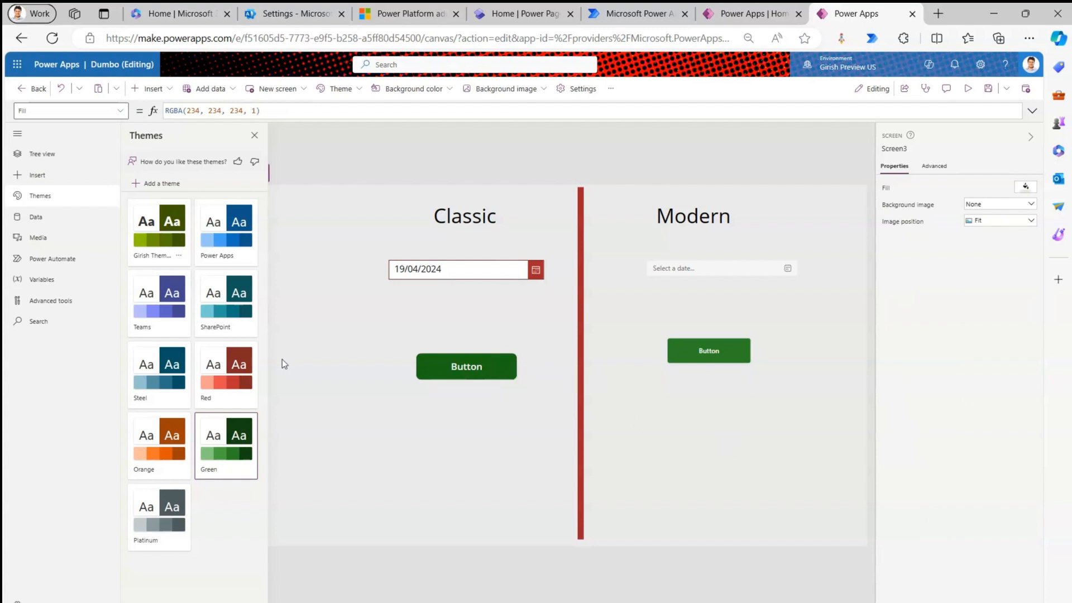
Add a second modern button of about 220 by 84 below the first and give it the purple color palette.
left_click(42, 180)
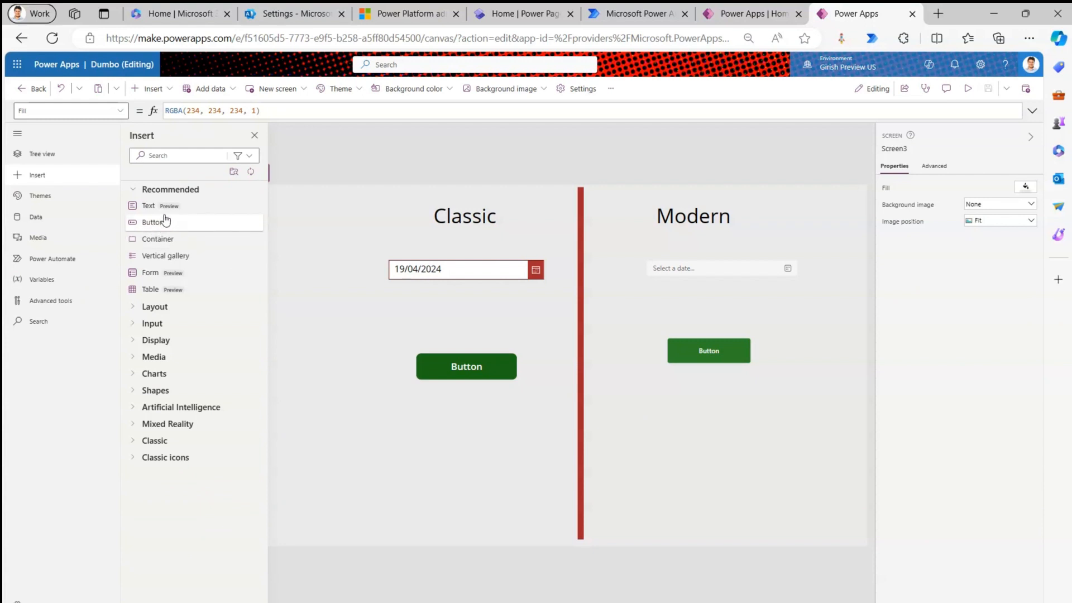
left_click_drag(163, 224, 736, 506)
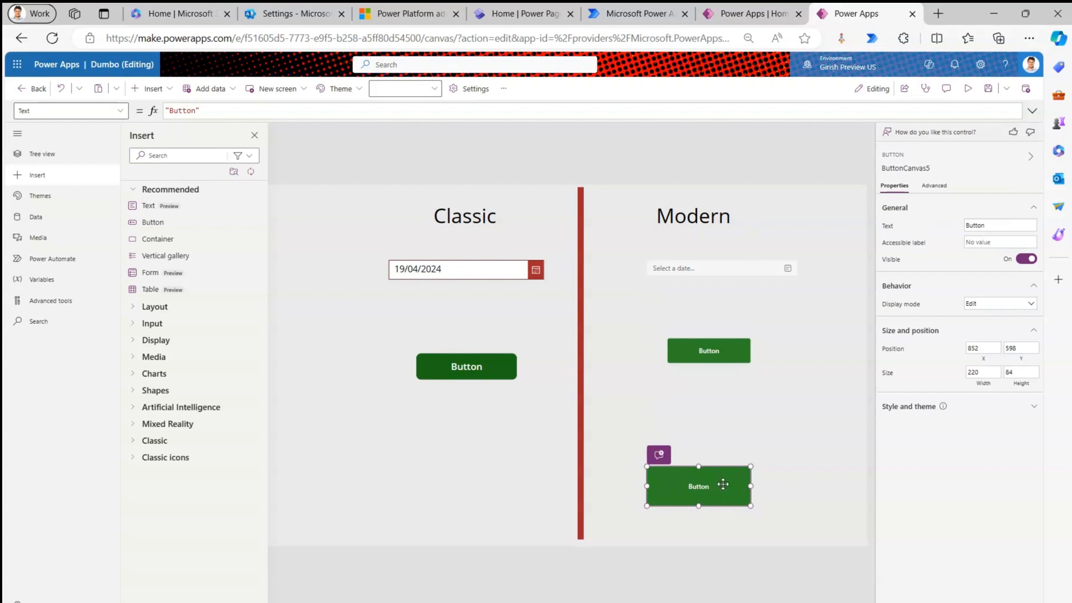
left_click(1035, 406)
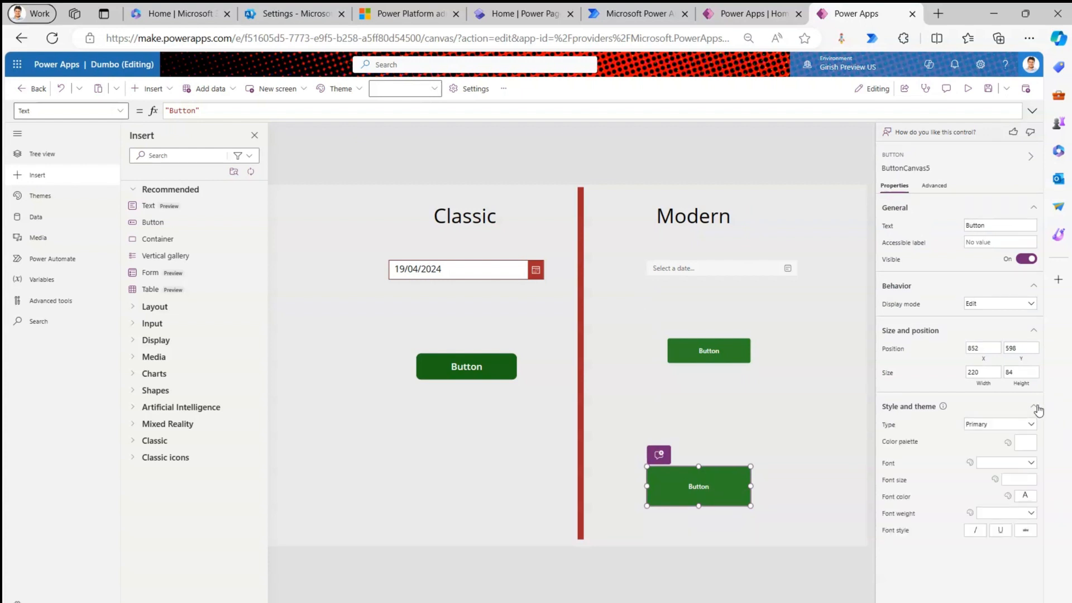
left_click(1025, 444)
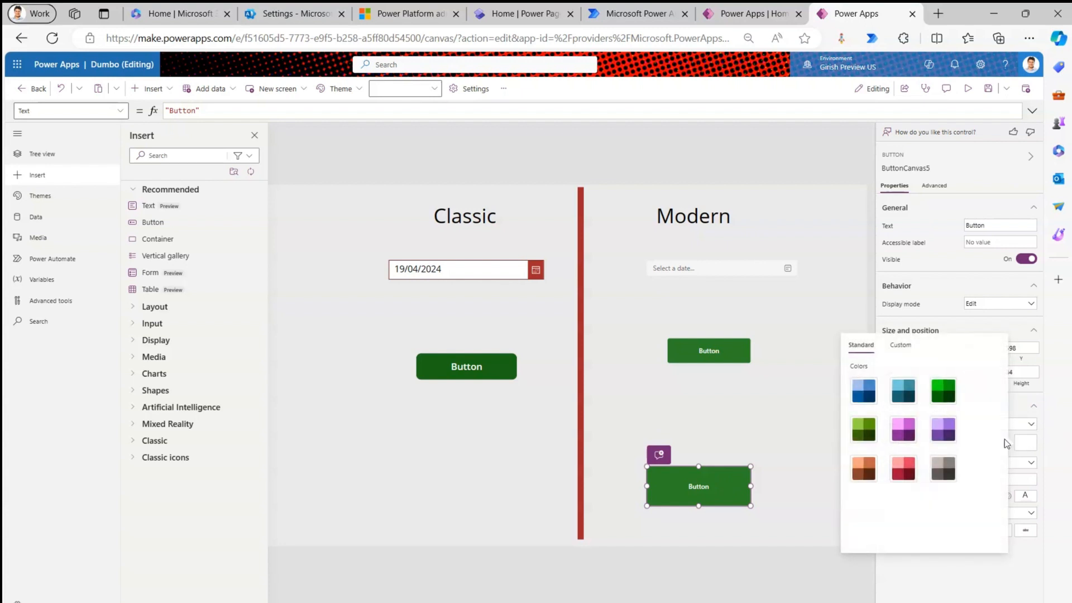
left_click(902, 435)
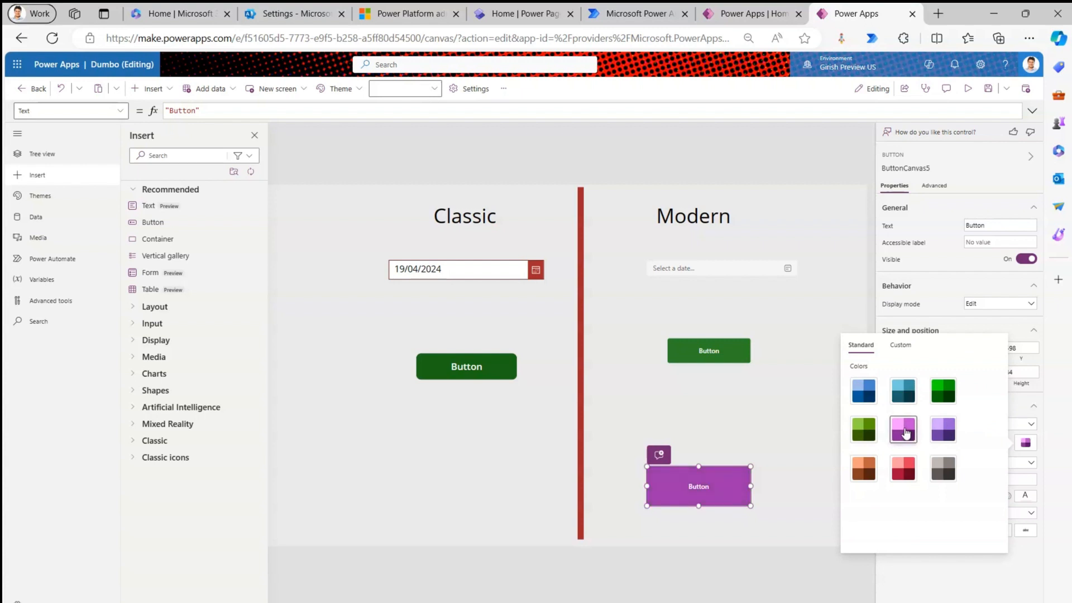
Move the purple modern button to about X 930, Y 590 and set its font to Lato Black.
left_click(774, 515)
left_click_drag(709, 489, 763, 483)
left_click(772, 511)
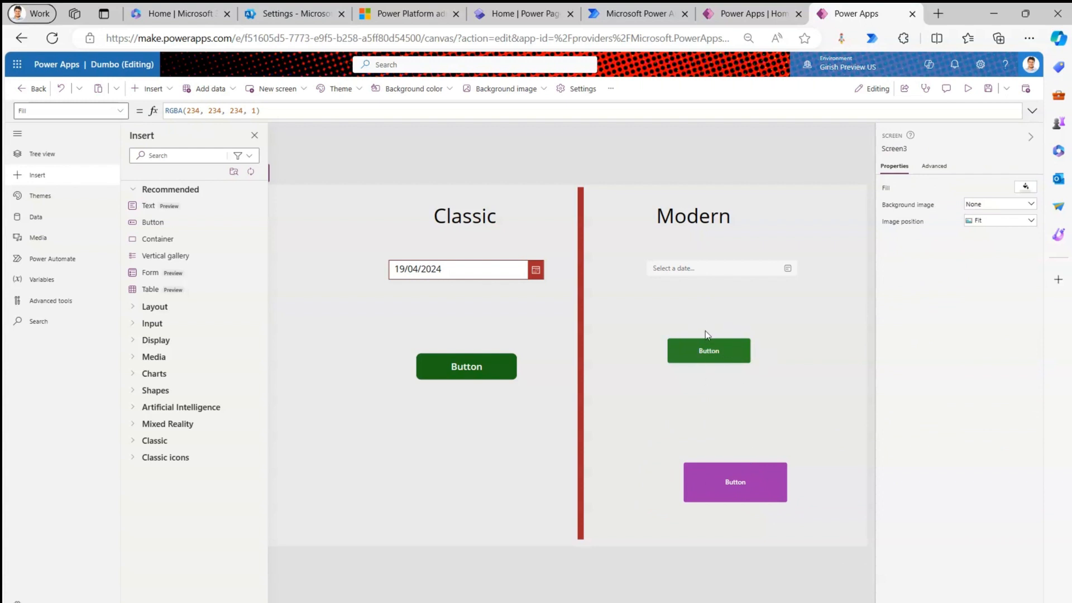
left_click(751, 483)
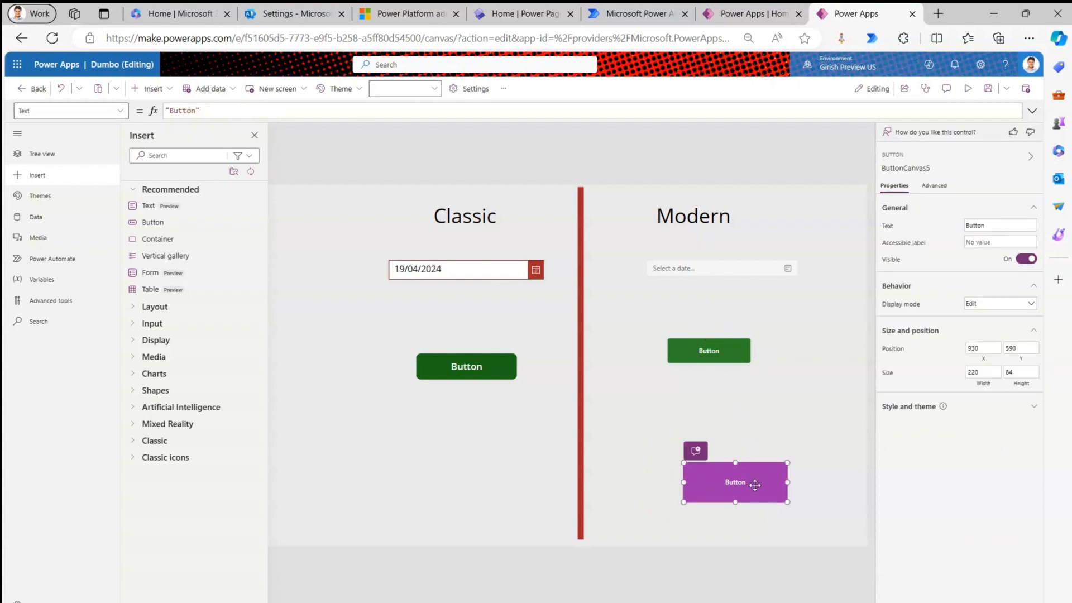
left_click(1035, 408)
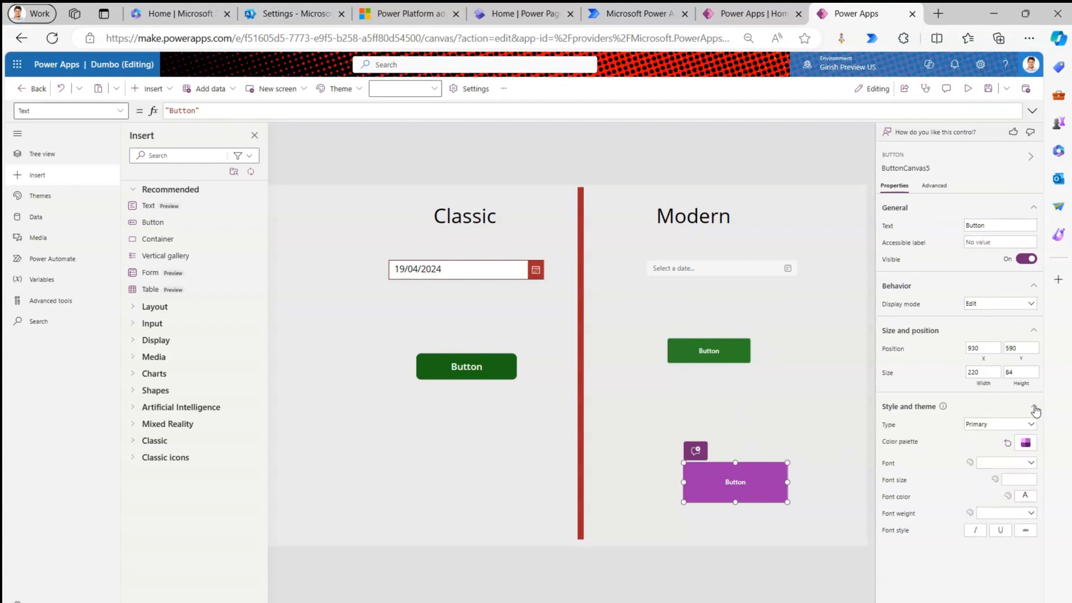
left_click(1031, 463)
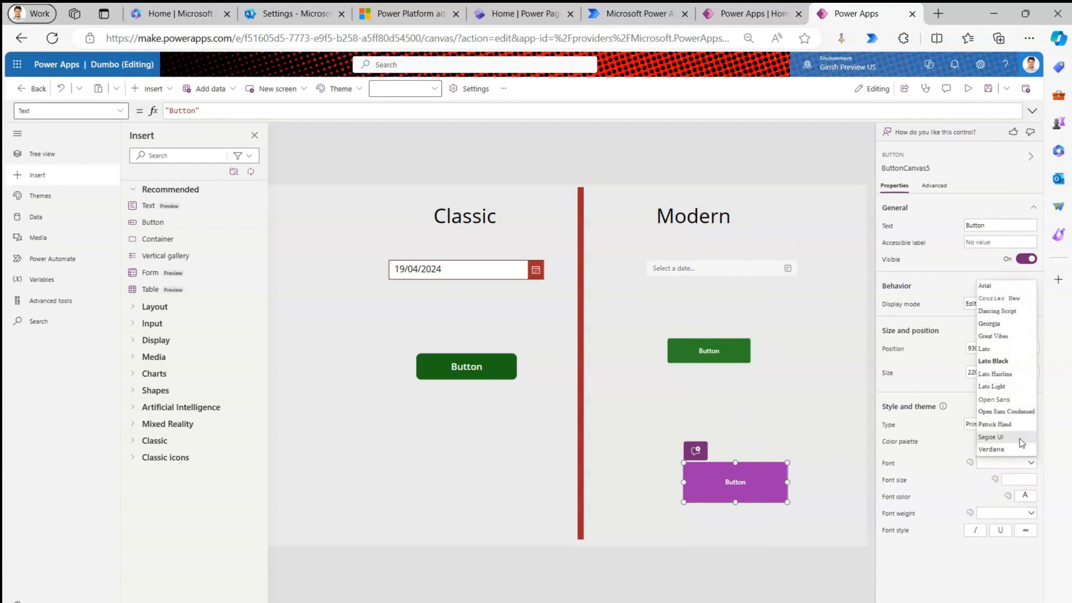
left_click(995, 360)
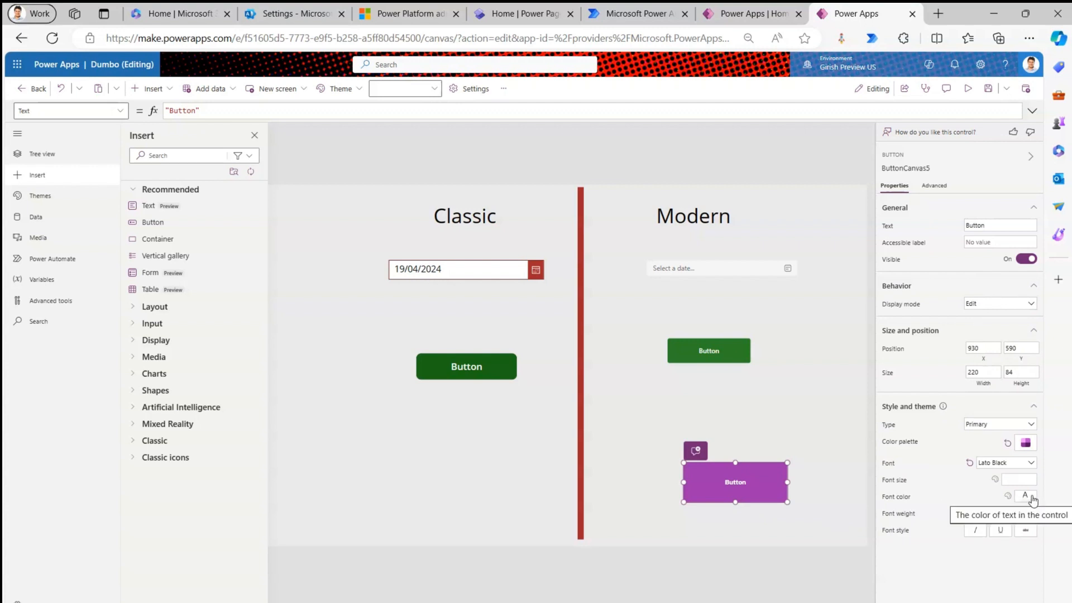
Reset the purple button's color palette to its default and align the button under the upper modern button.
left_click_drag(695, 482, 668, 479)
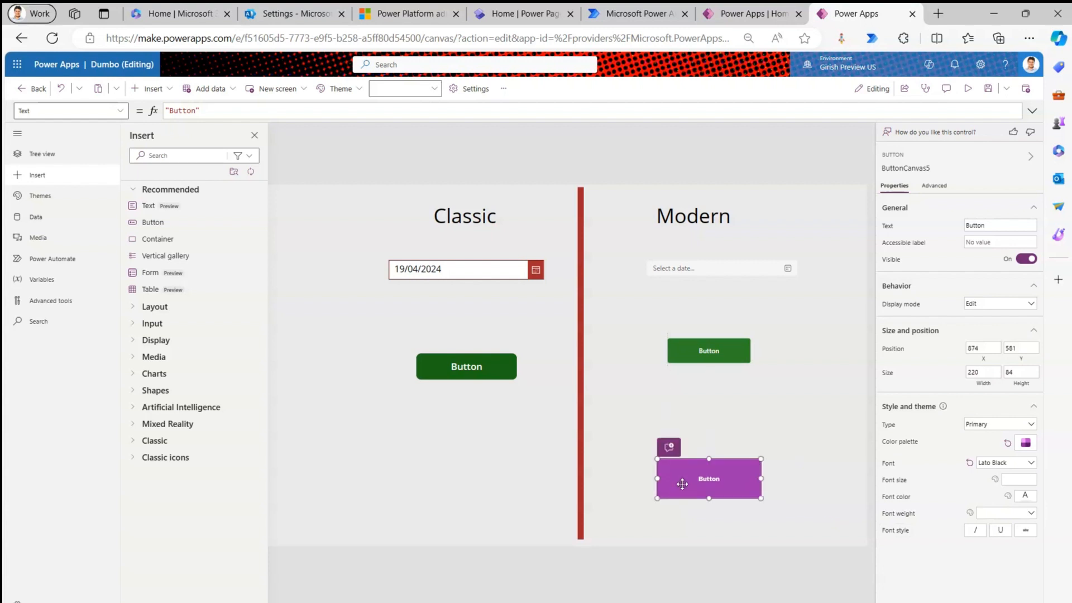
left_click(764, 428)
left_click(739, 479)
left_click_drag(740, 479, 764, 473)
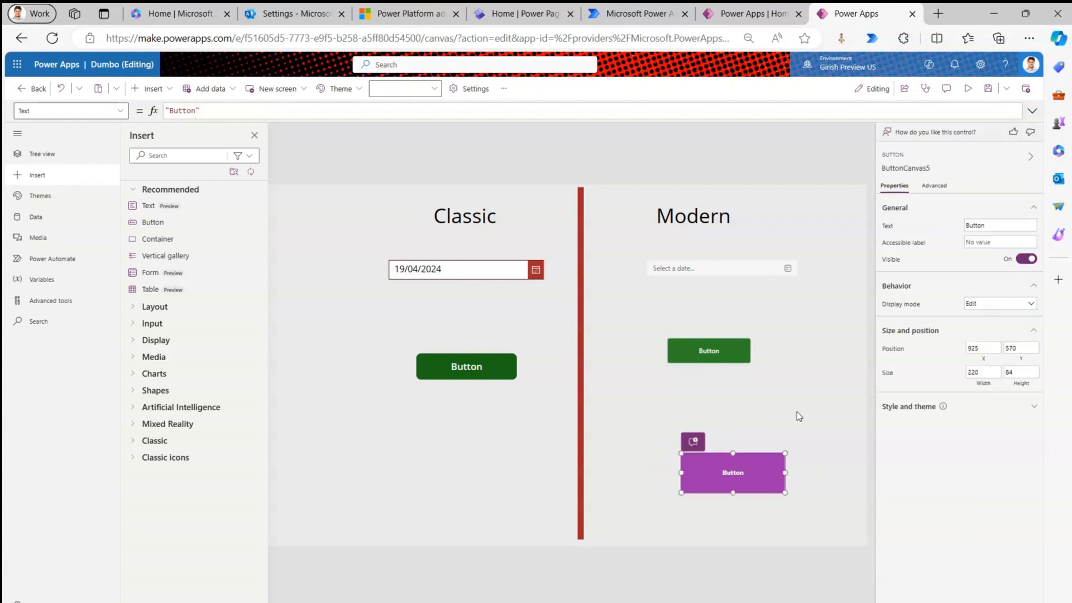
left_click(1034, 409)
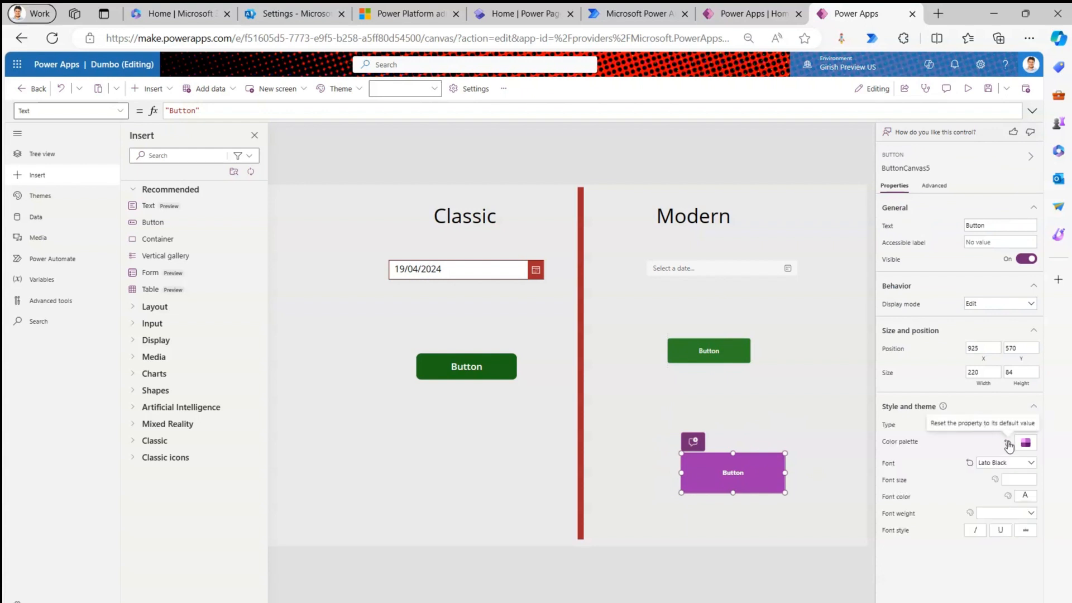
left_click(1009, 446)
mouse_move(715, 468)
left_mouse_down()
mouse_move(659, 462)
mouse_move(754, 475)
mouse_move(711, 470)
left_mouse_up()
left_click(789, 468)
left_click(730, 520)
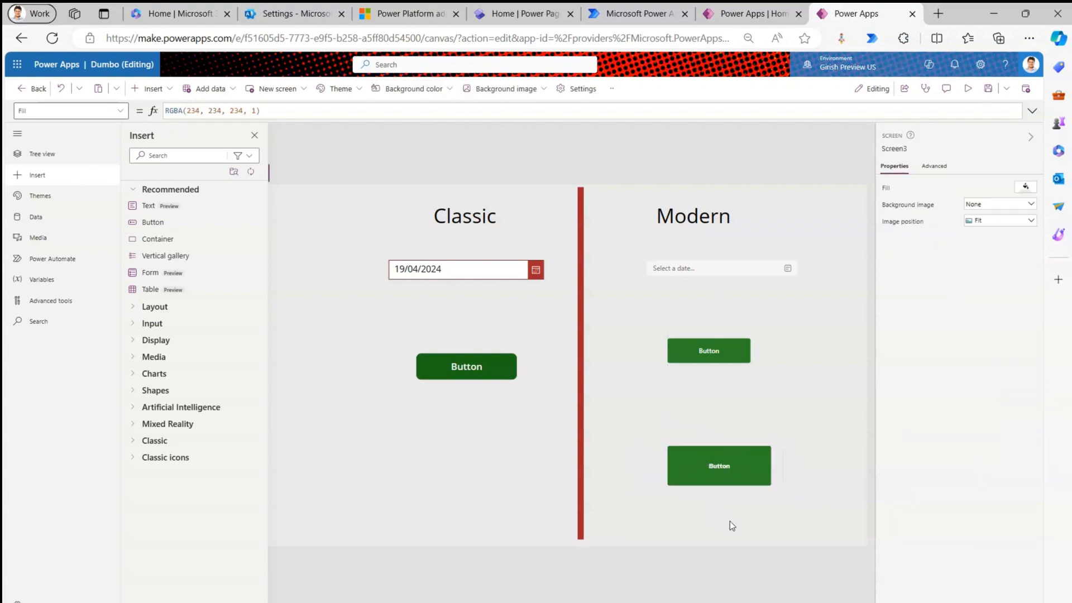
Save the app and preview it, checking the available phone and tablet sizes.
left_click(988, 89)
left_click(969, 88)
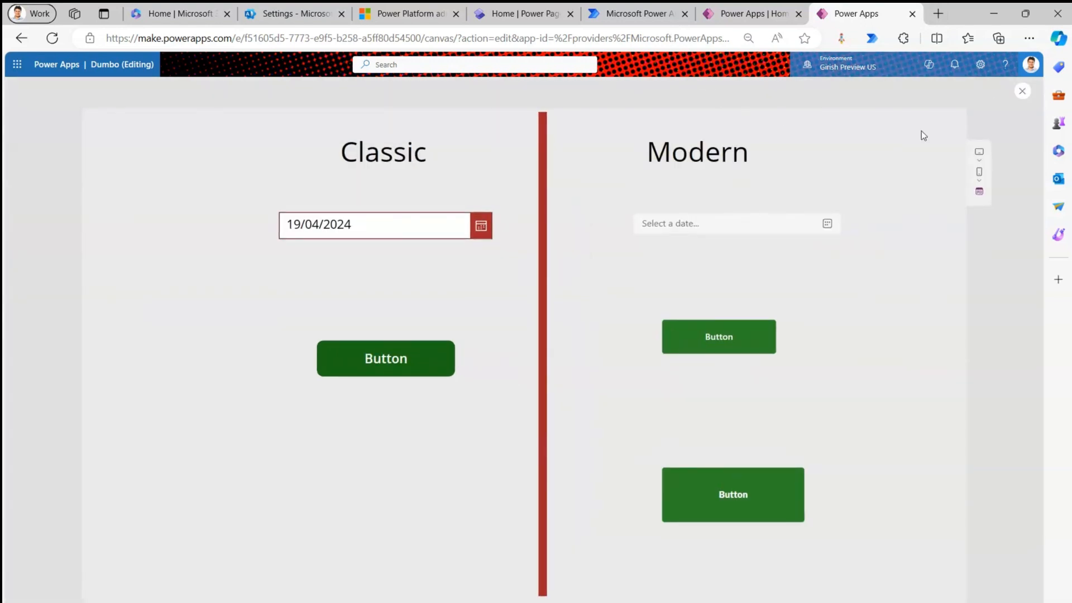
left_click(979, 174)
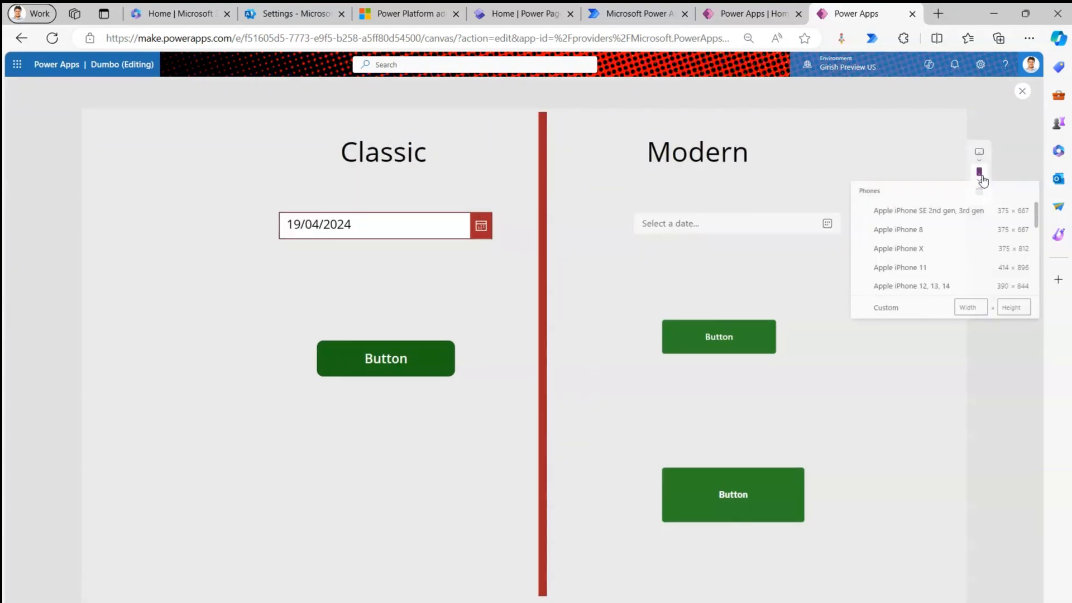
left_click(980, 151)
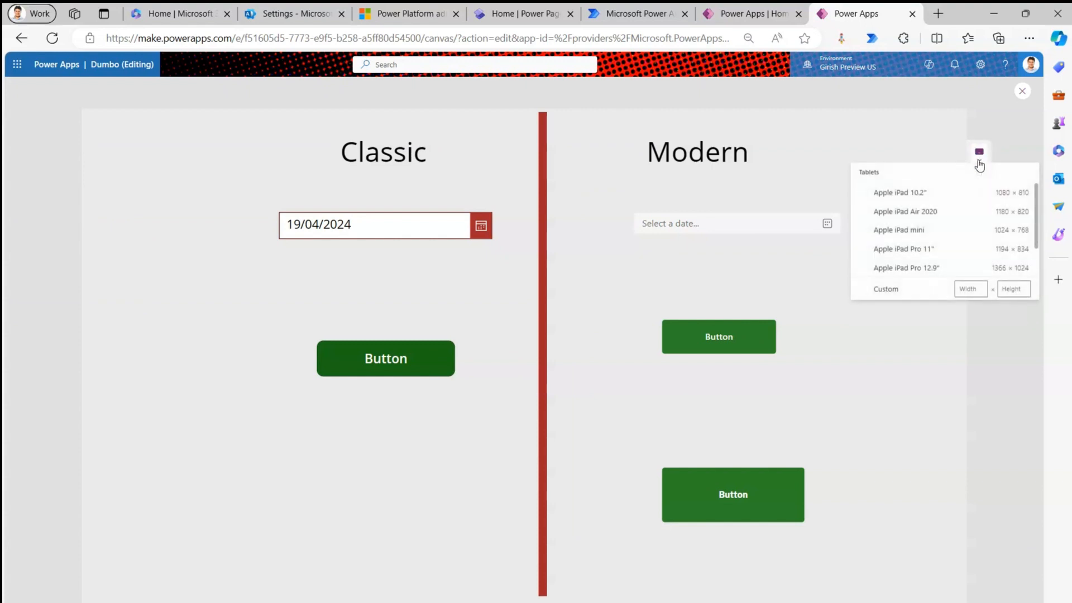
left_click(1012, 123)
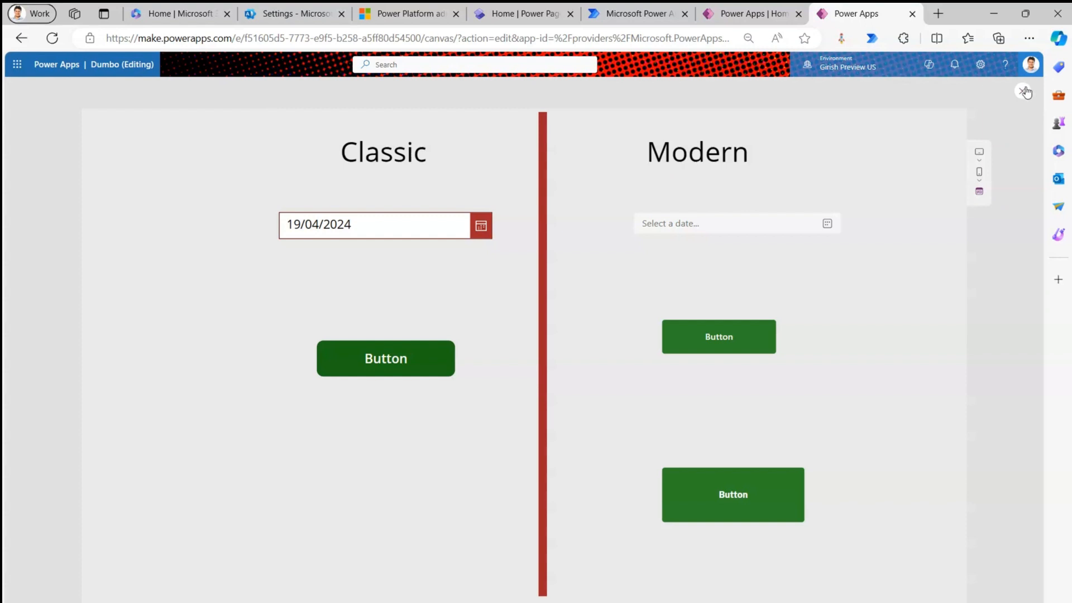
Open the Power Apps home page in a new browser tab and switch it to the Preview US environment.
left_click(939, 13)
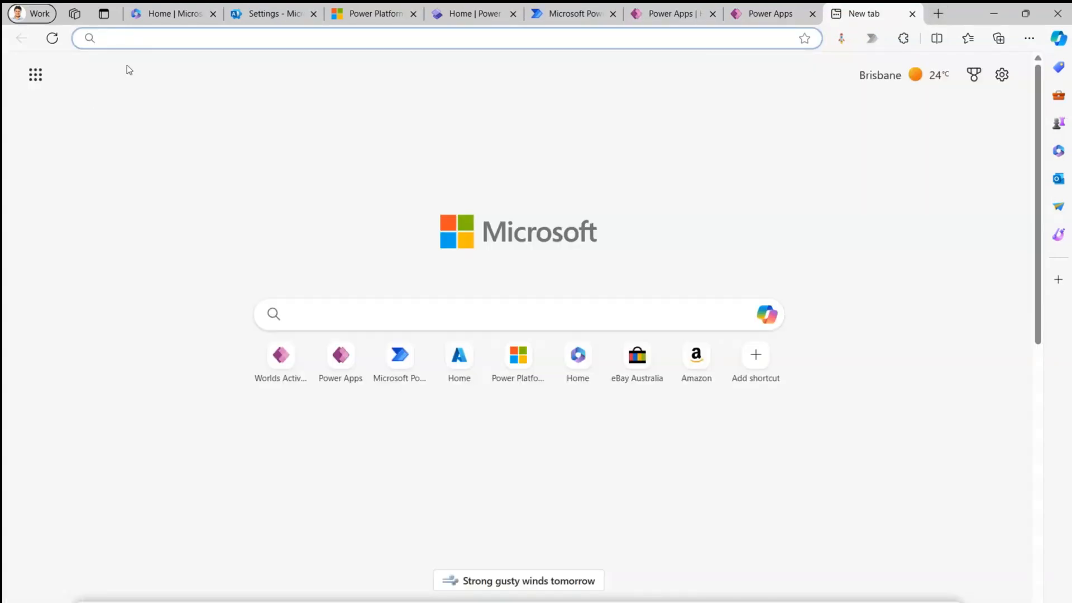
key("ctrl+shift+b")
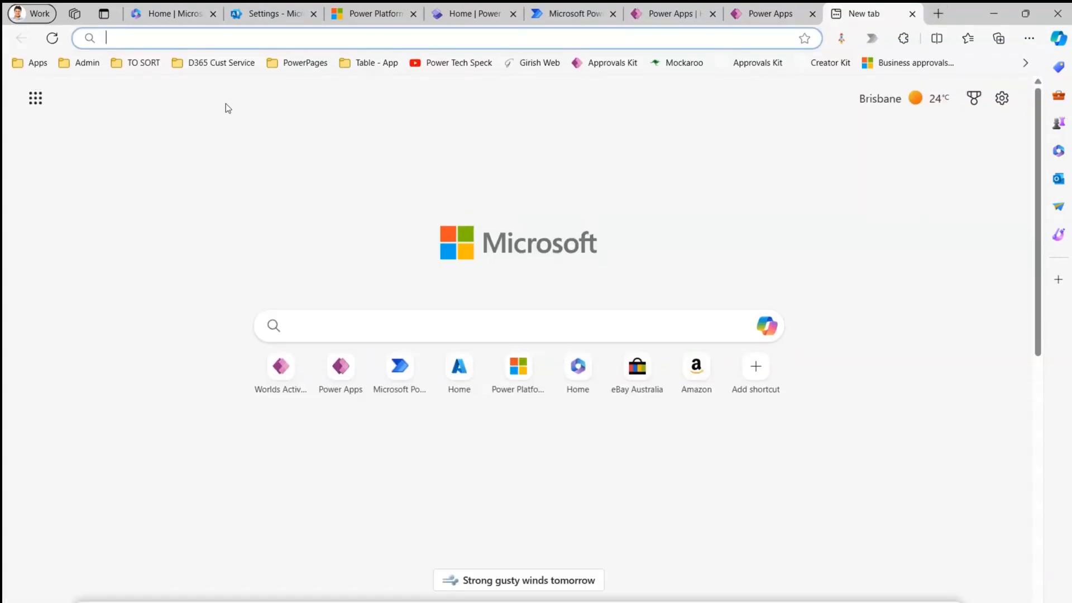
left_click(43, 67)
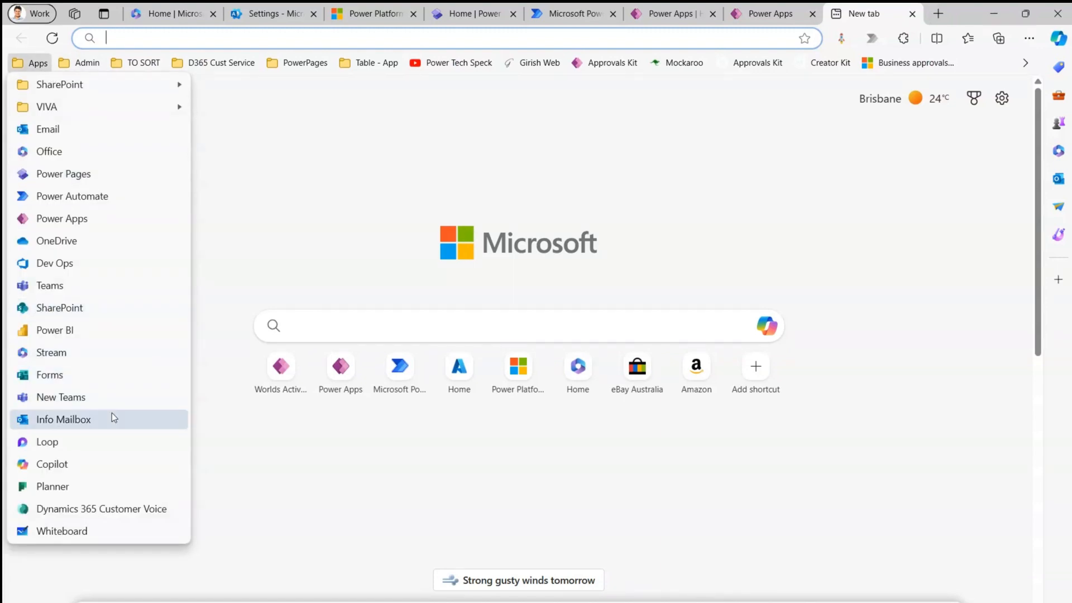
left_click(101, 224)
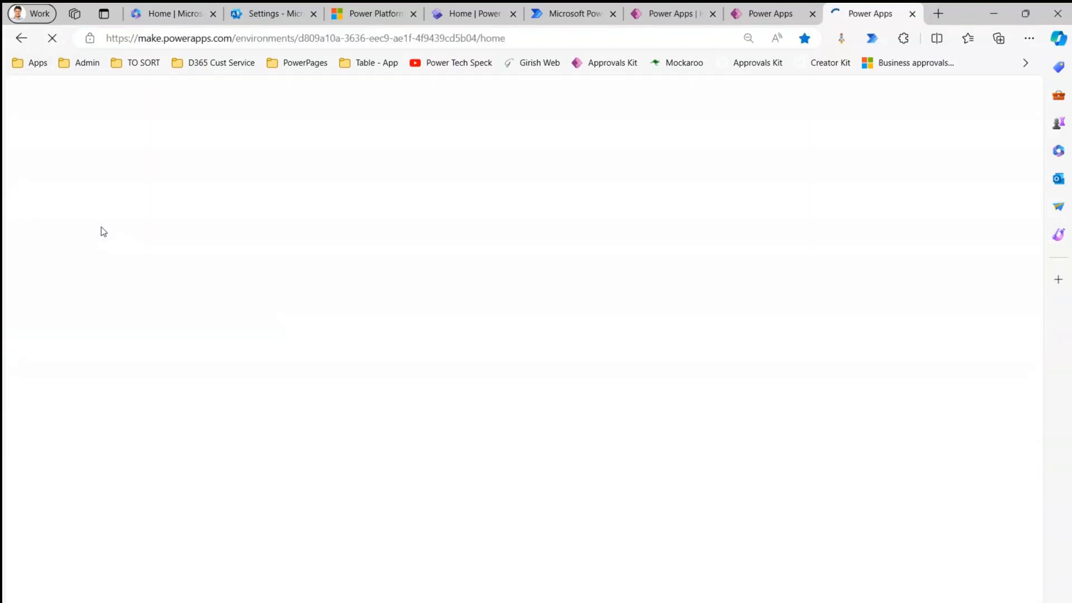
left_click(793, 15)
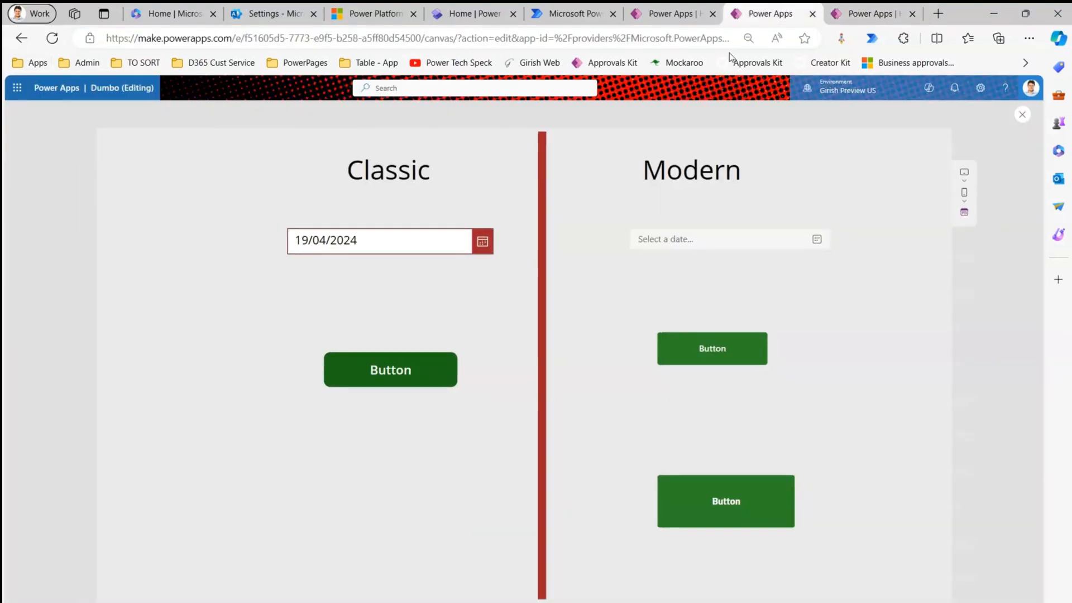
left_click(876, 15)
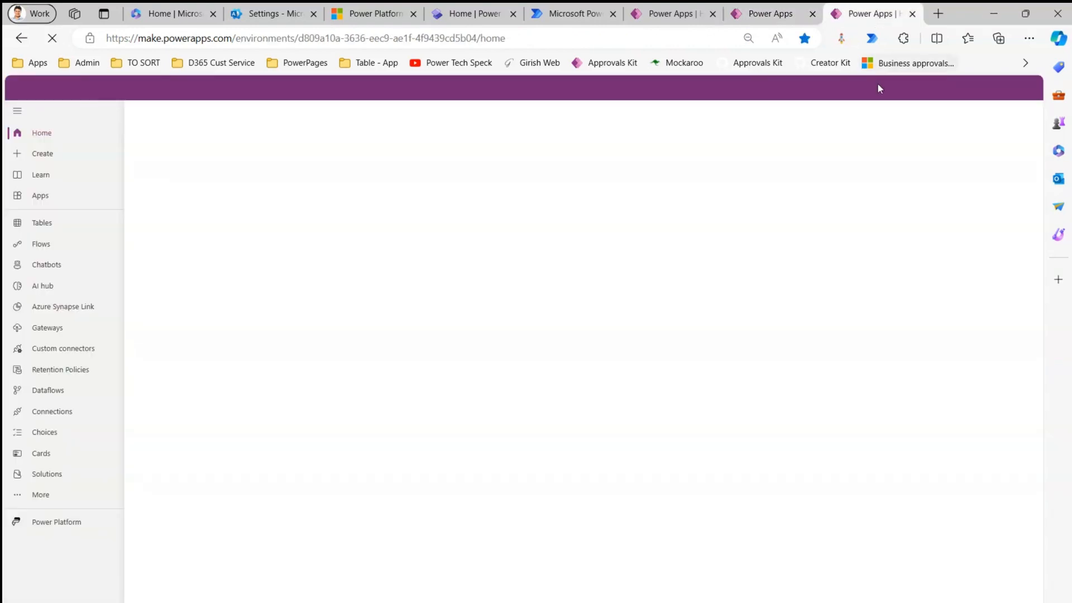
left_click(897, 92)
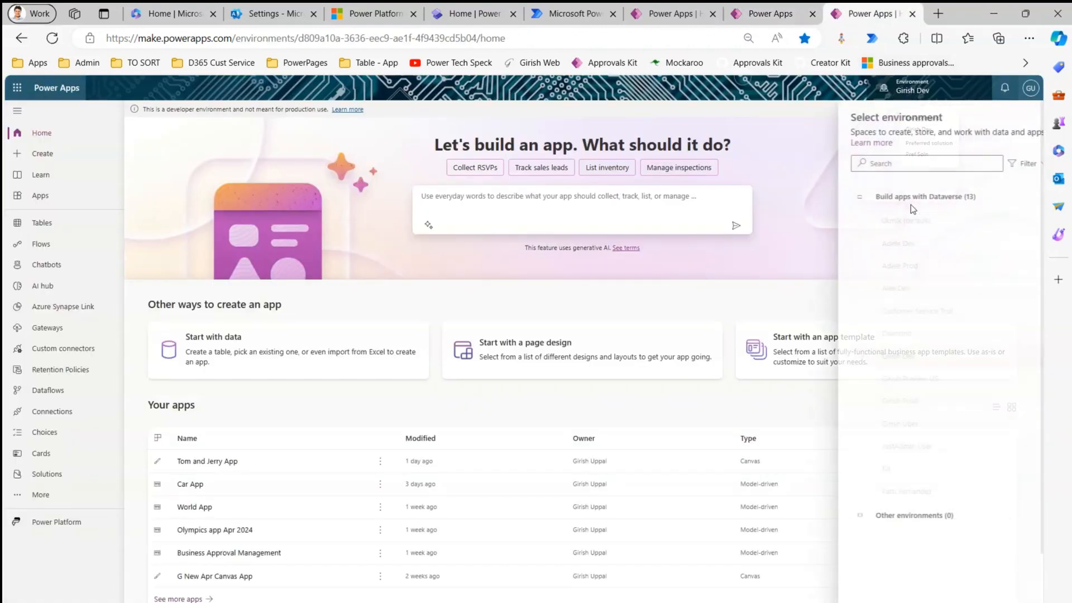
left_click(903, 380)
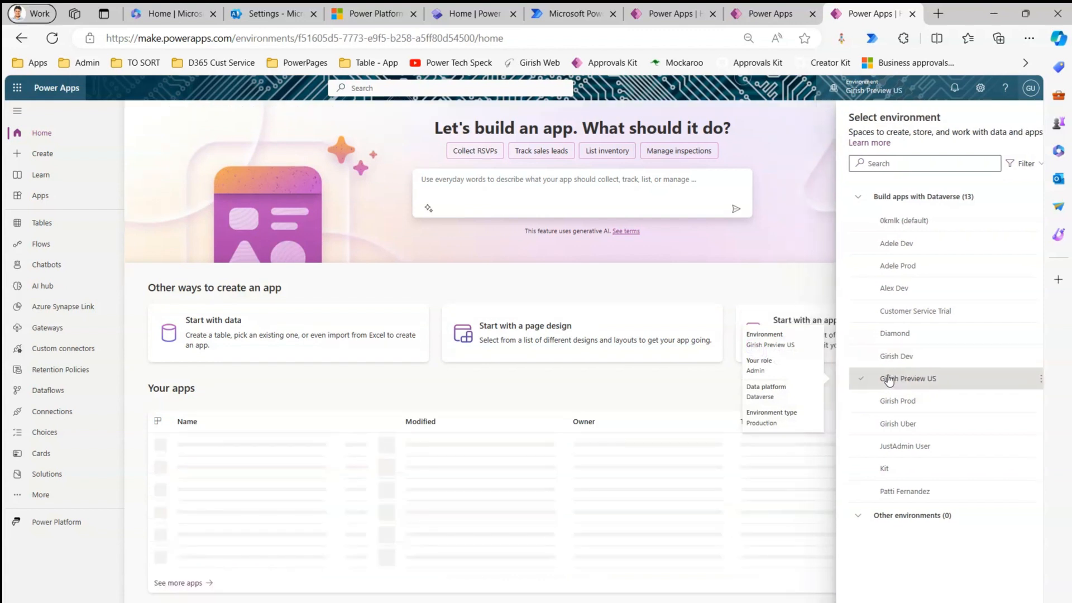
Open the details of the Dumbo app and copy its web link.
left_click(380, 444)
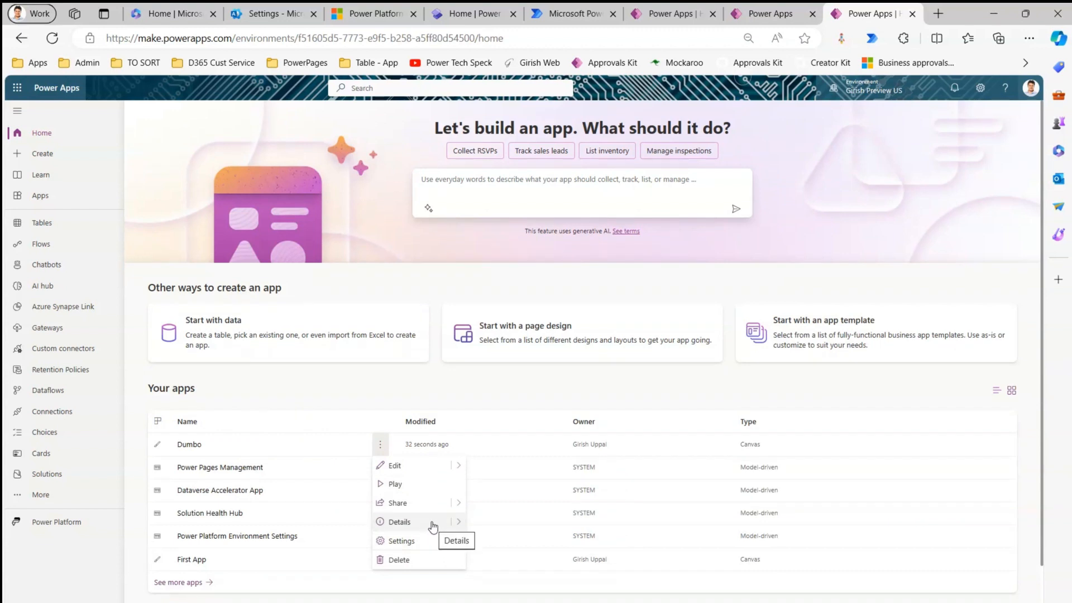
left_click(431, 522)
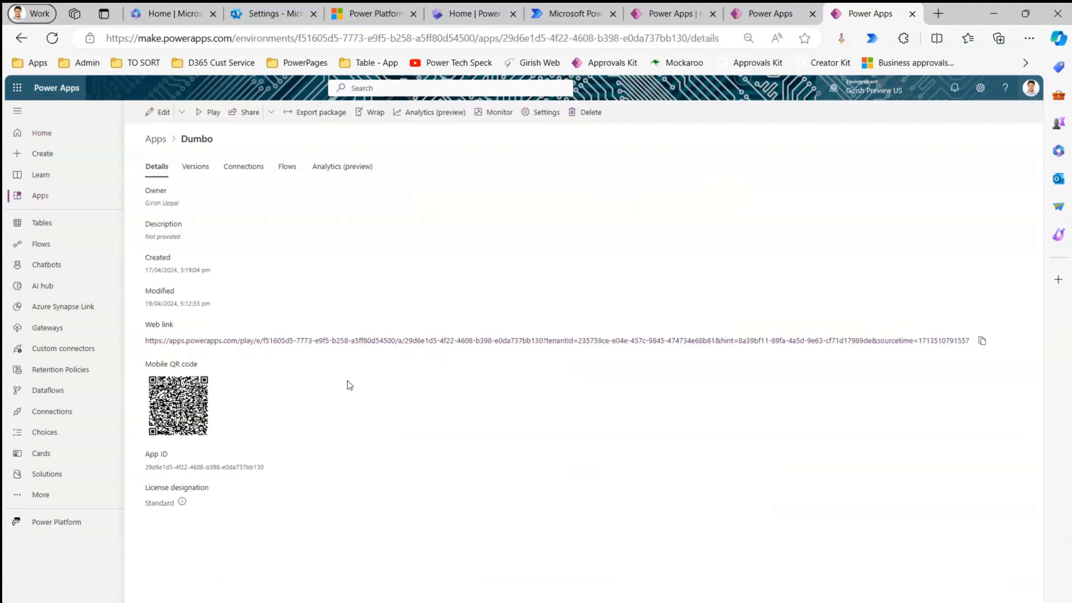
left_click(983, 341)
Open the copied web link in a new browser tab and check the running app in full screen.
left_click(938, 14)
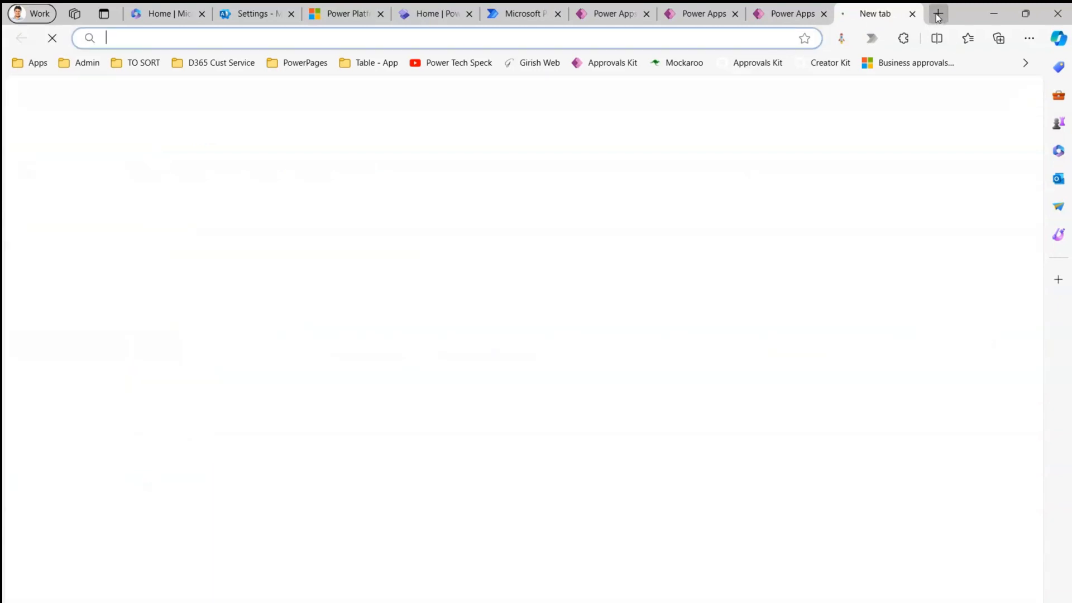
key("ctrl+v")
key("Return")
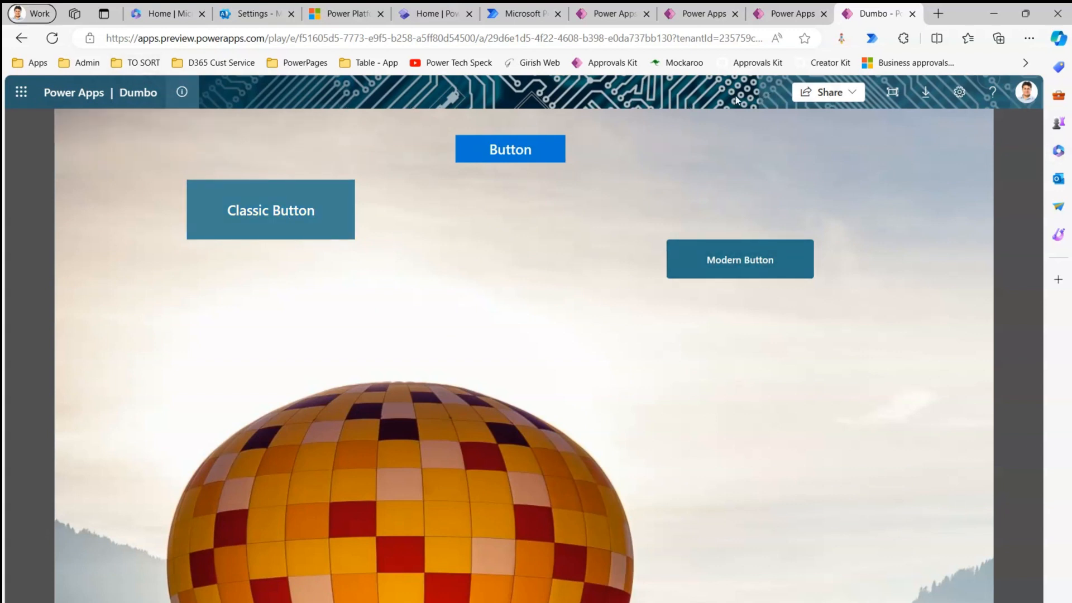
key("F11")
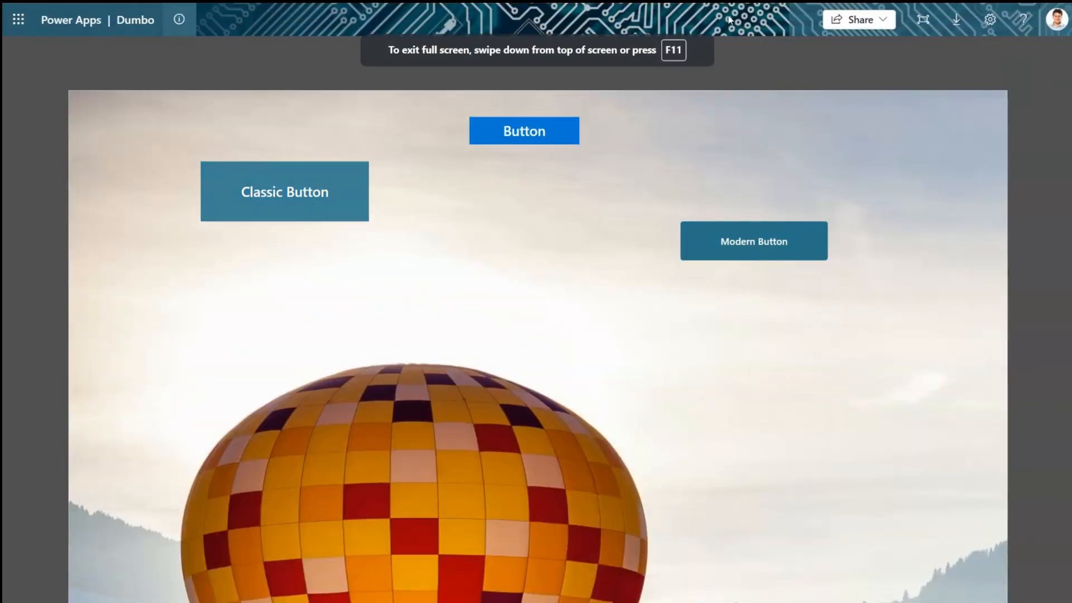
key("F11")
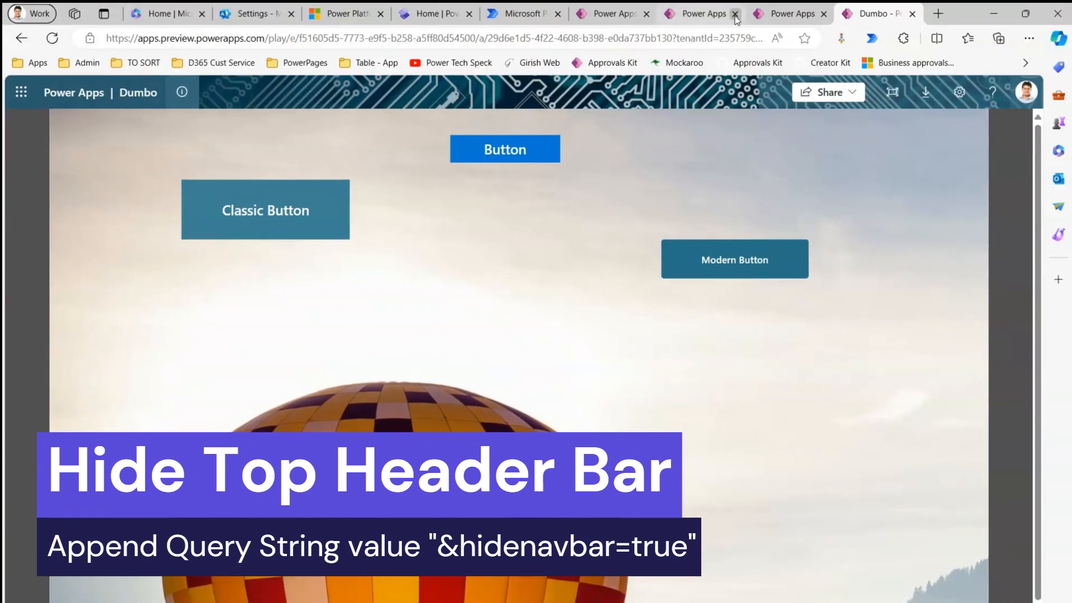
Append &hidenavbar=true to the running app's URL, reload it and check it in full screen.
left_click(727, 38)
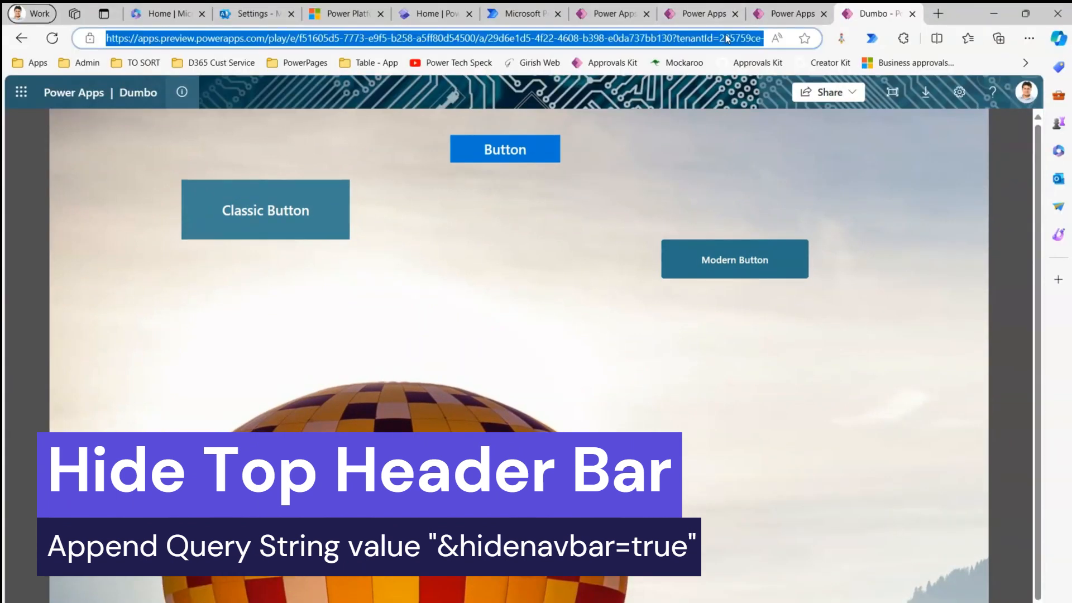
key("End")
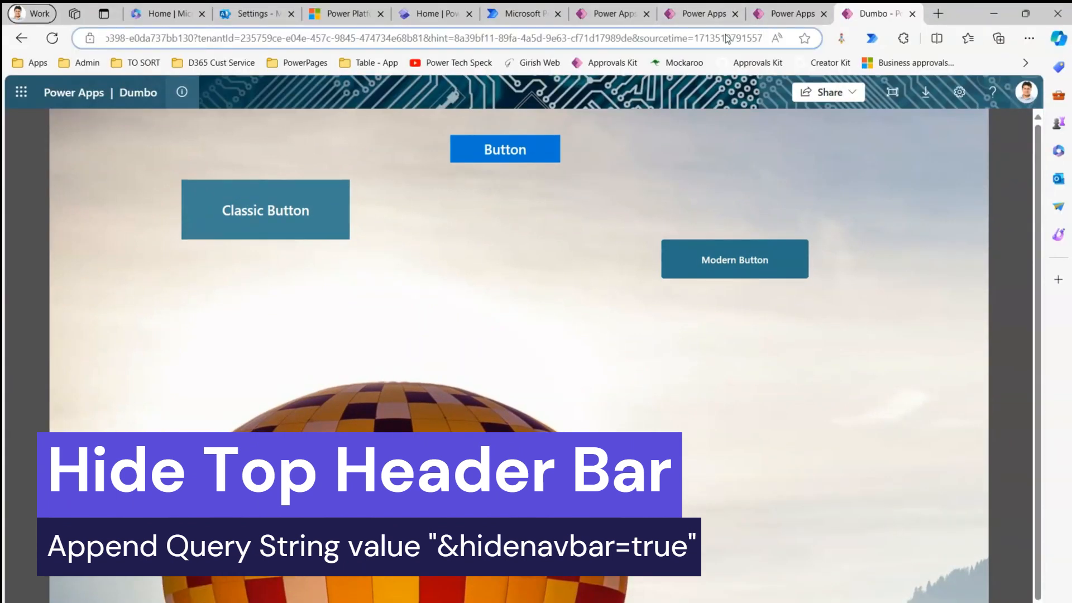
type("&hidenavbar=tr")
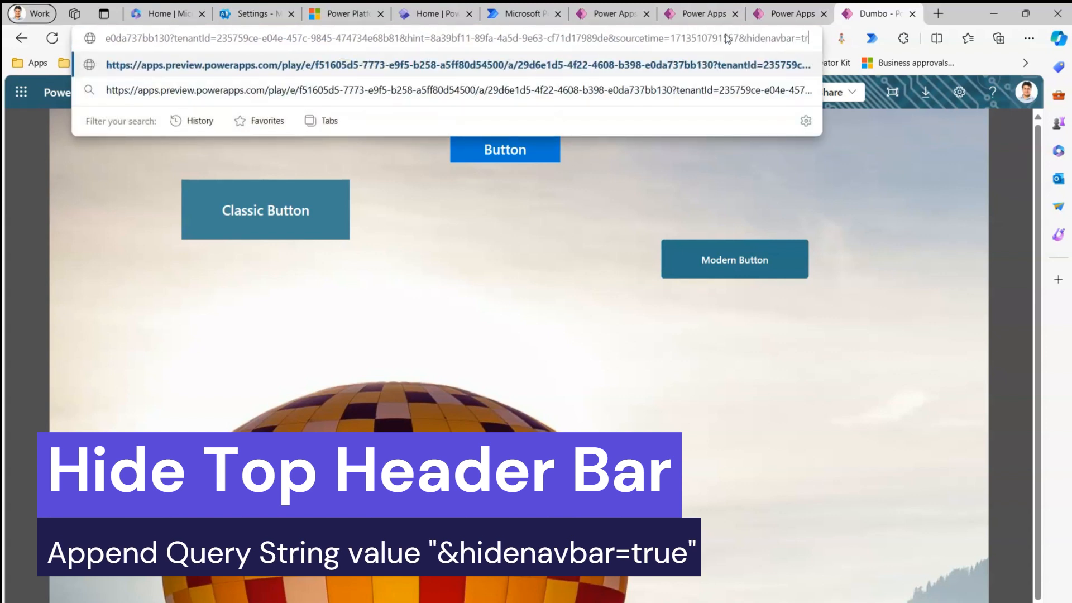
type("ue")
key("Return")
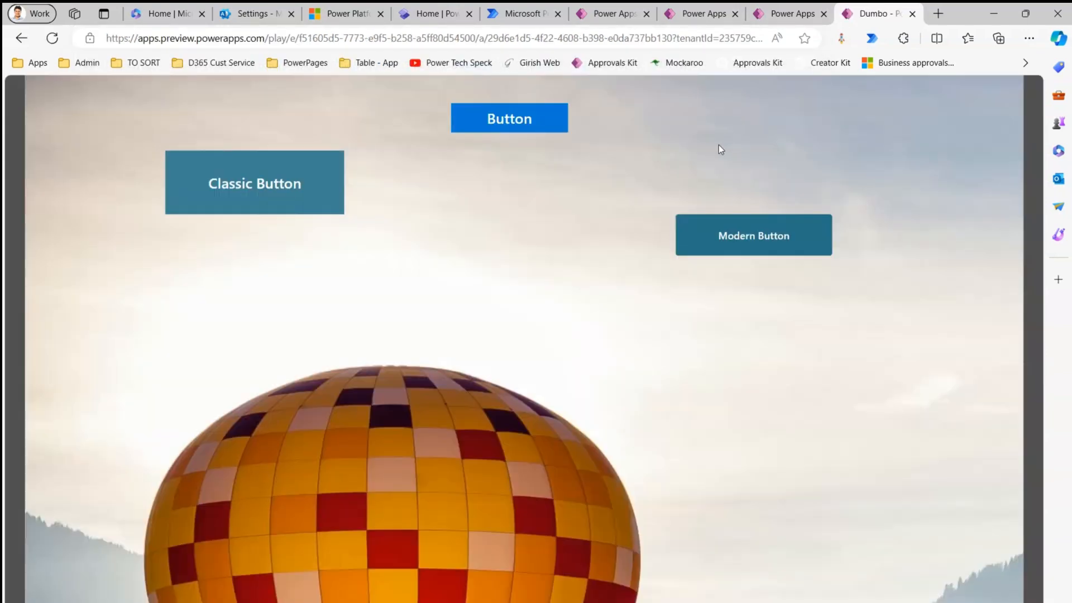
key("F11")
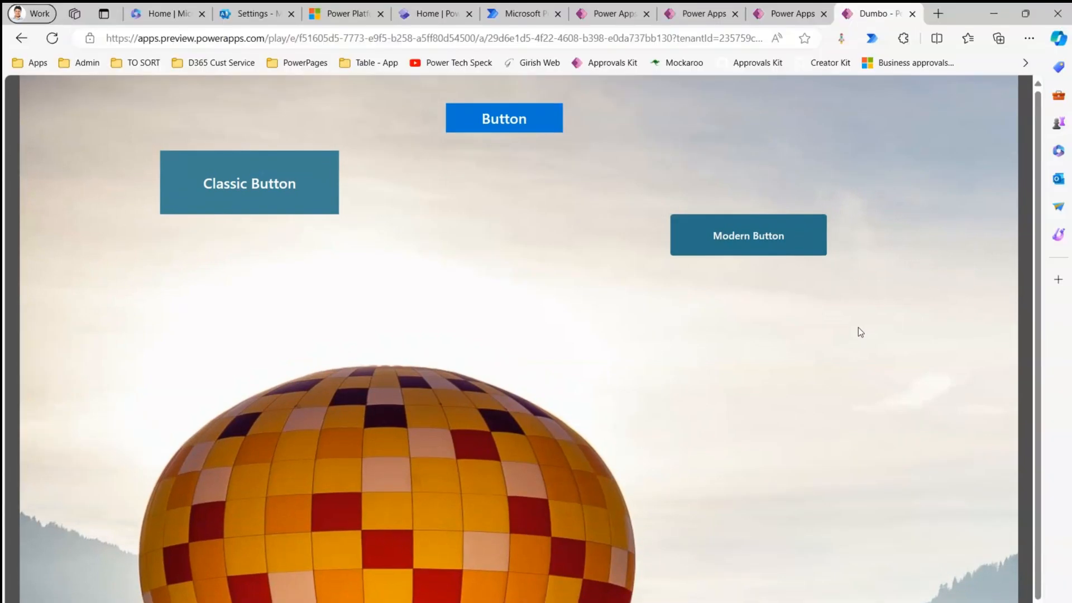
Return to the browser tab with the Dumbo app's editing preview.
left_click(786, 11)
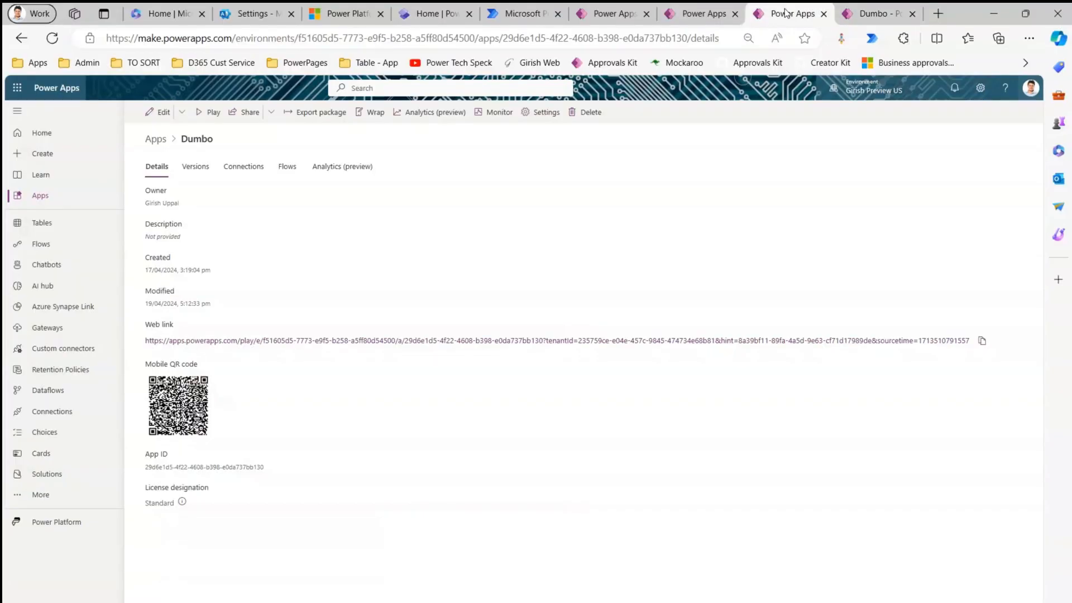
left_click(705, 14)
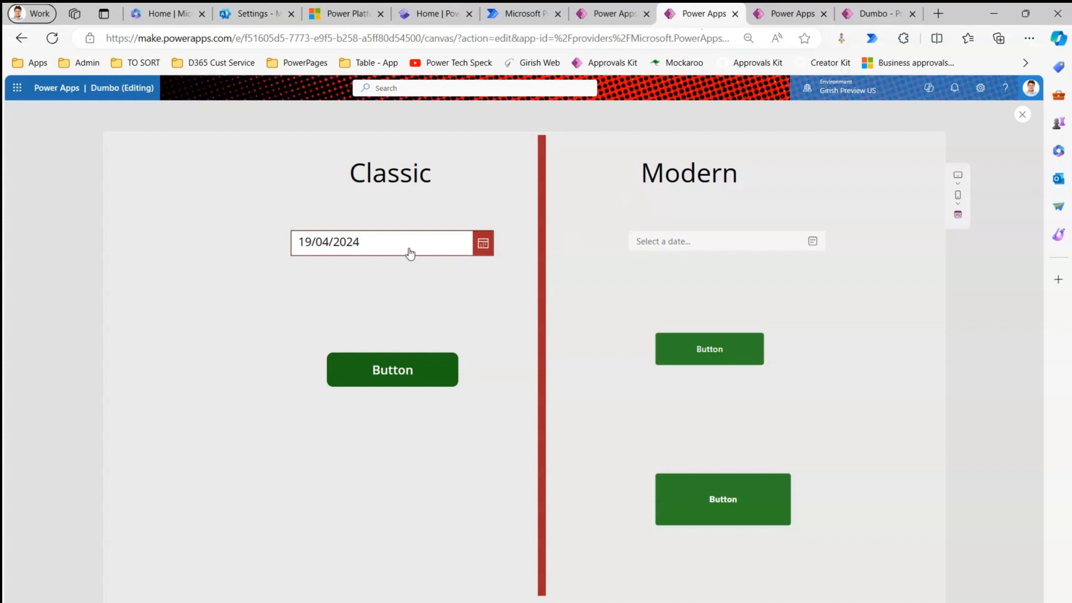